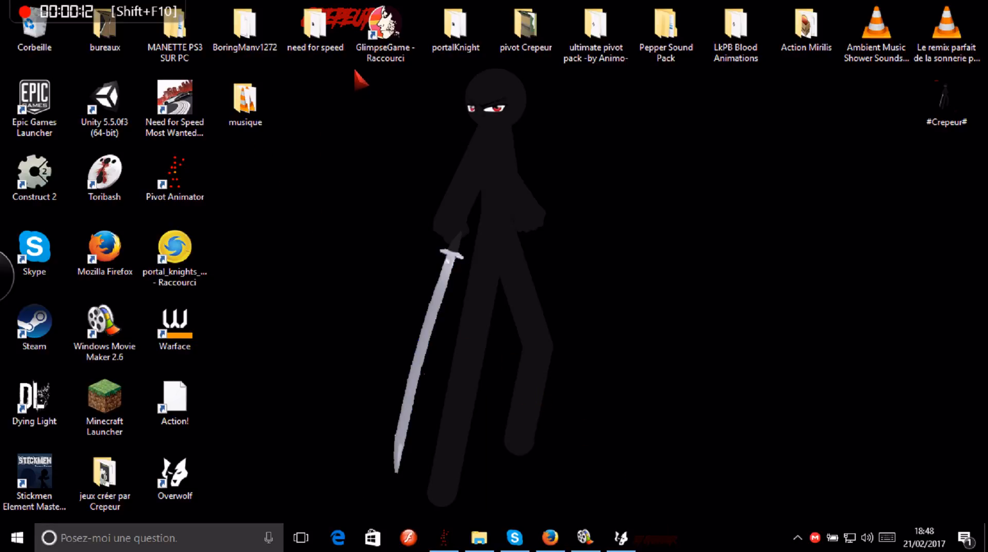
left_click_drag(346, 65, 660, 515)
left_click_drag(600, 438, 387, 60)
left_click_drag(500, 64, 505, 493)
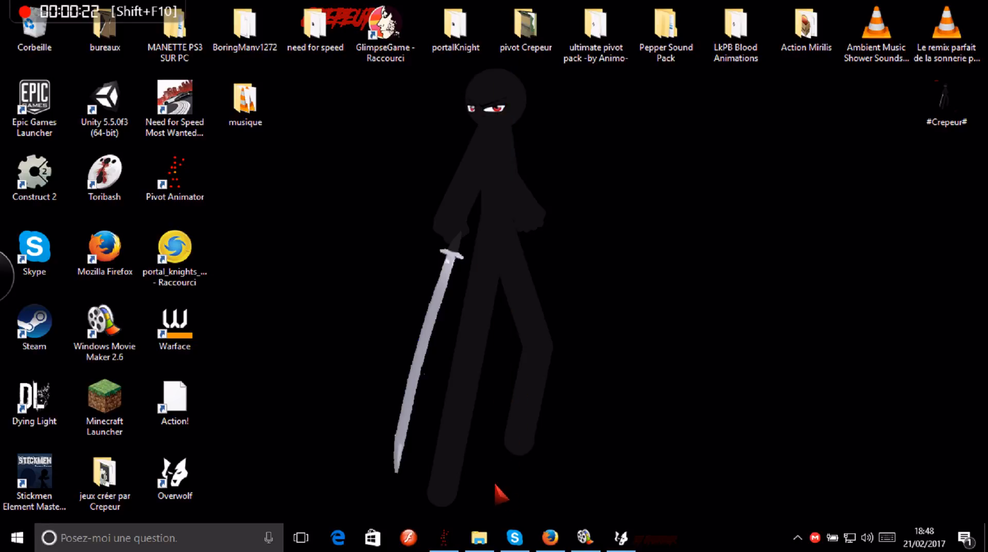
left_click_drag(302, 283, 818, 308)
- Switch to Firefox, view the Google search for construct 2, and examine the Construct 2 page on scirra.com with its Buy Now and Download options
left_click(551, 537)
left_click(693, 11)
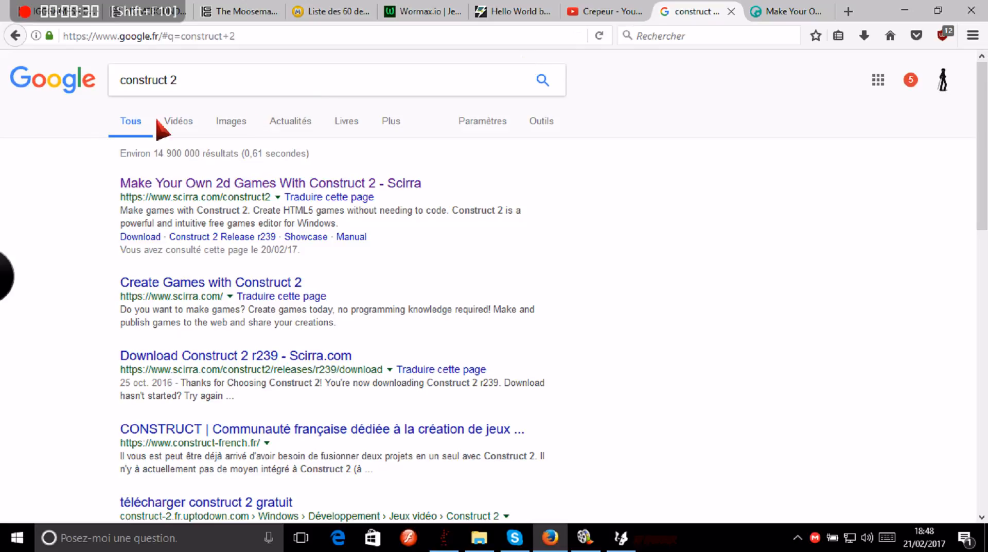
left_click_drag(194, 83, 103, 88)
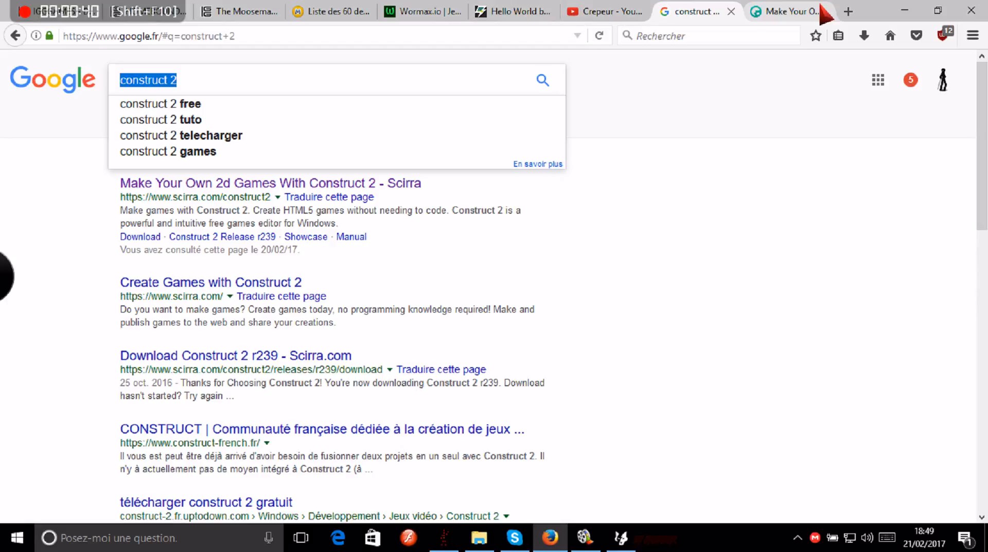
left_click(788, 12)
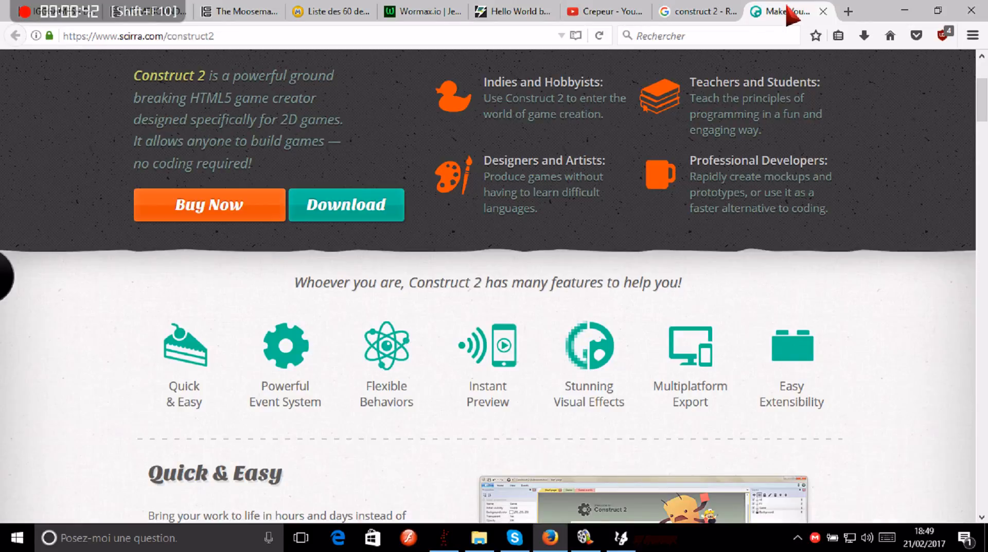
scroll(363, 157, "up", 3)
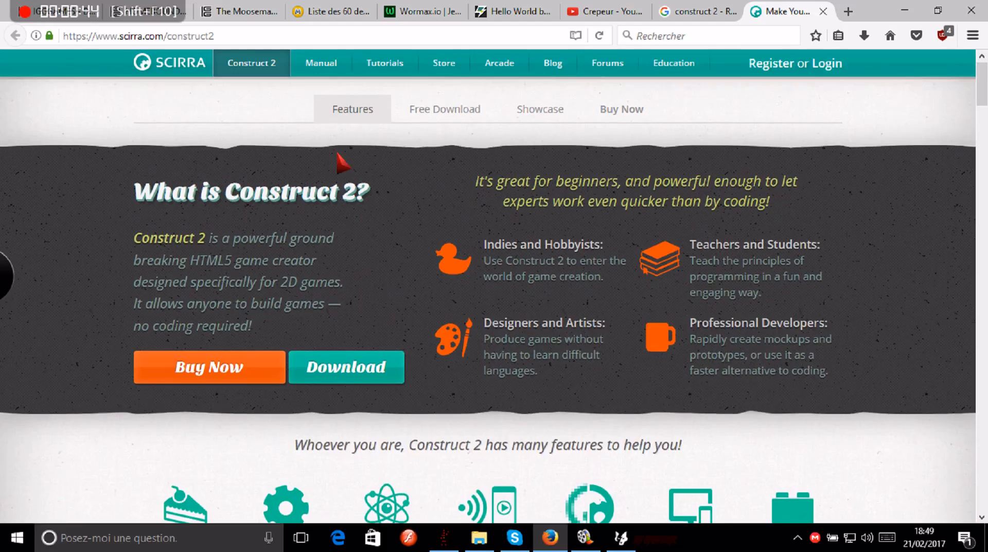
scroll(412, 154, "down", 3)
scroll(278, 144, "up", 3)
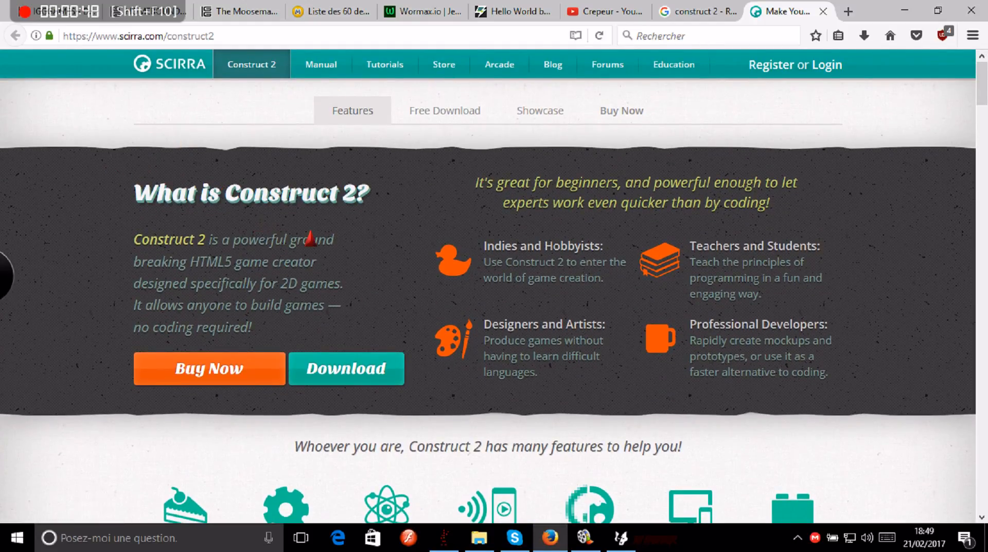
scroll(230, 197, "down", 2)
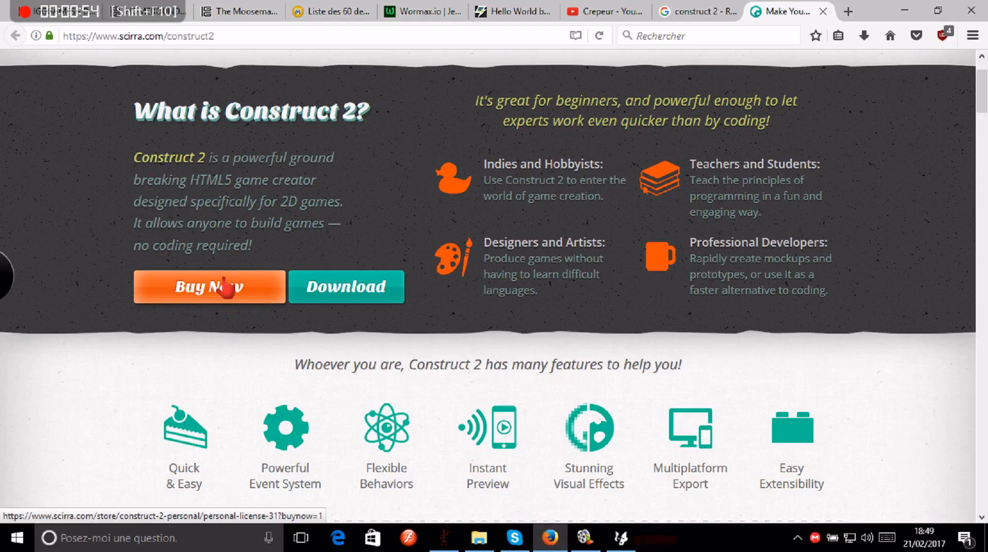
left_click(208, 300)
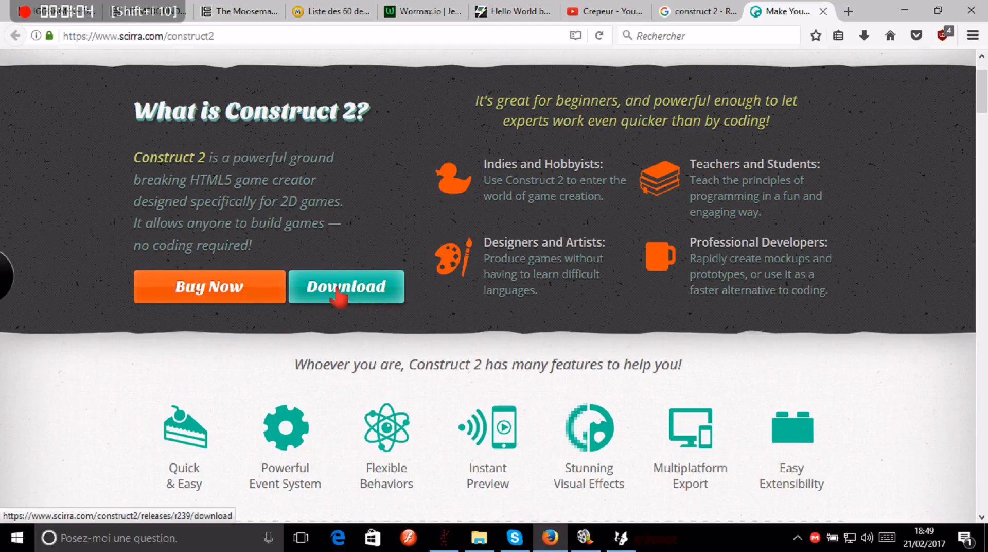
- Minimize the browser and launch Construct 2 from the desktop
left_click(905, 10)
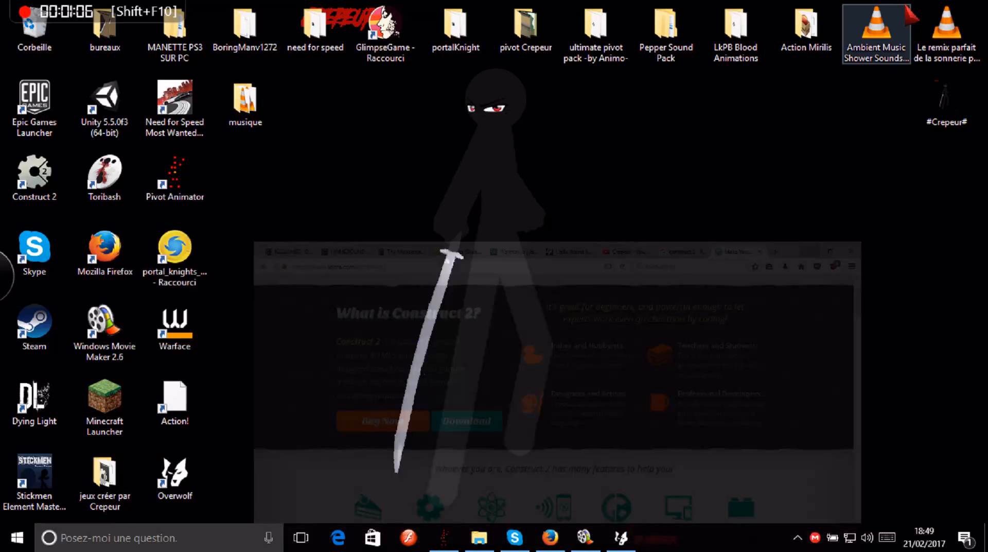
left_click(30, 179)
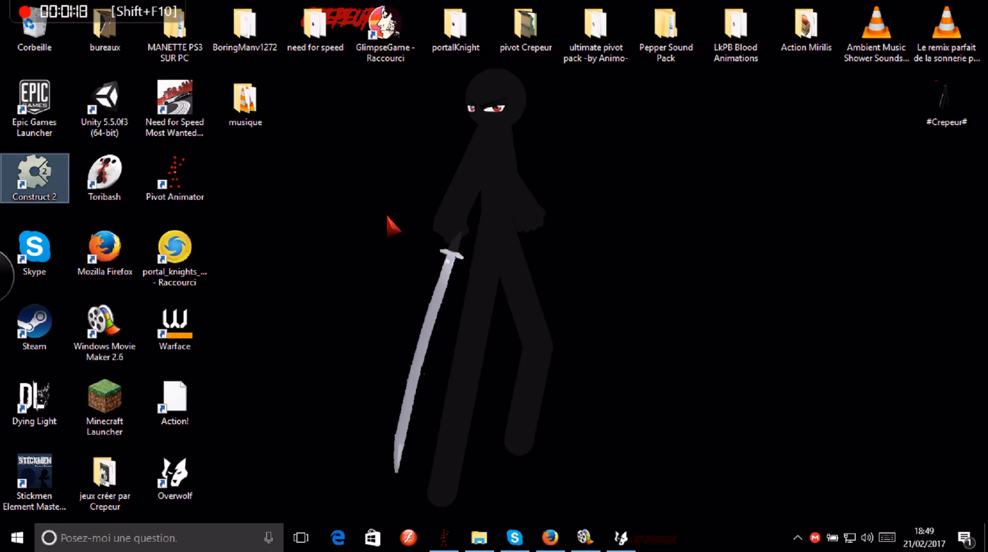
key("Return")
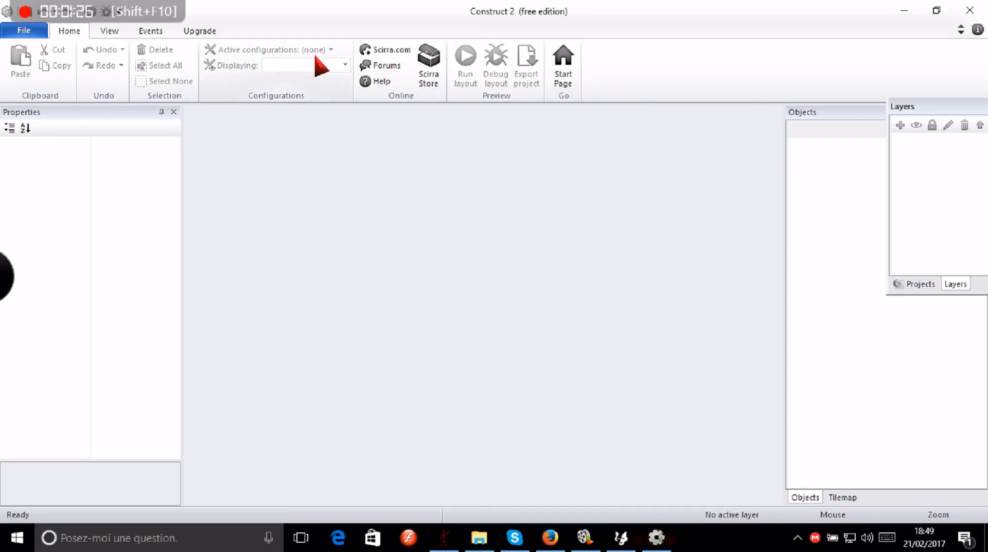
- Create a new project from the New empty project template
left_click(26, 31)
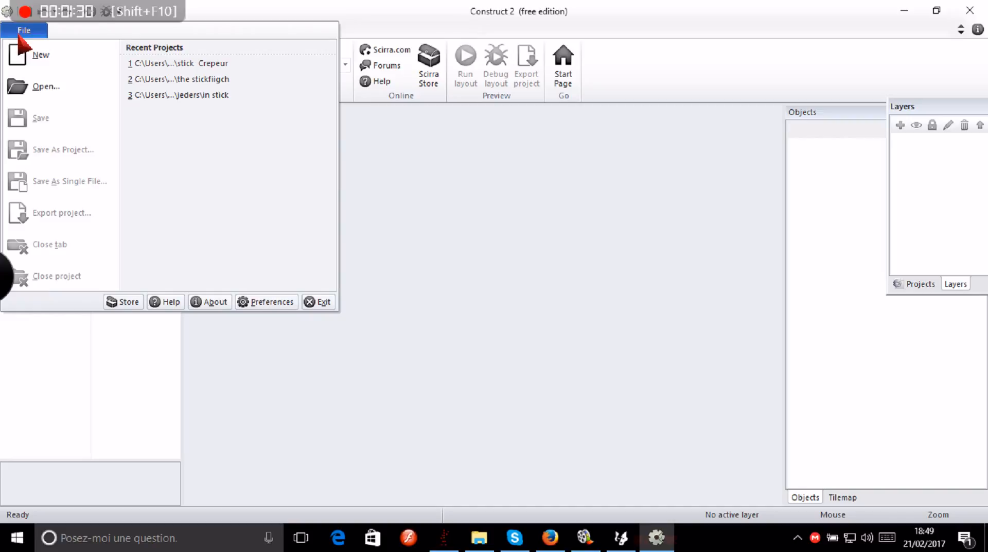
left_click(43, 57)
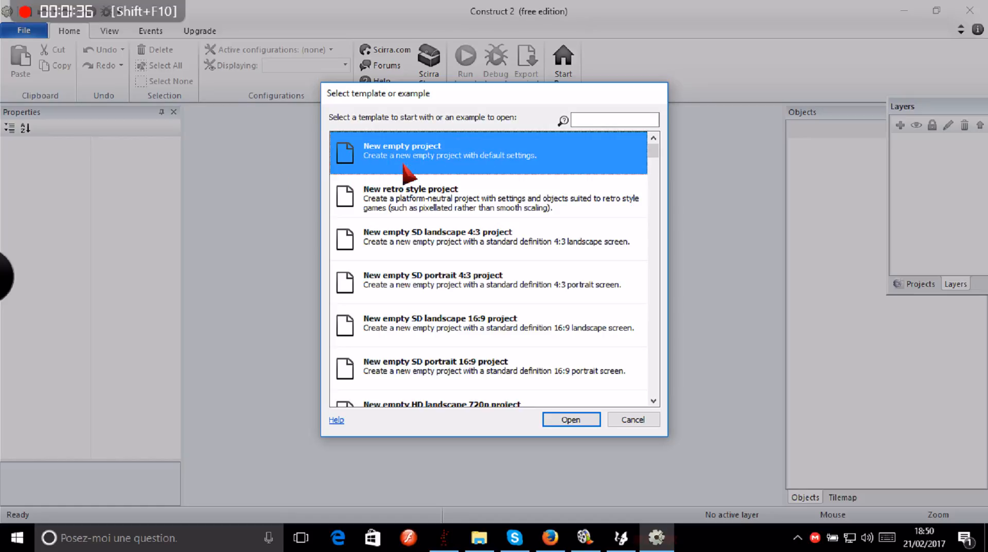
left_click(572, 420)
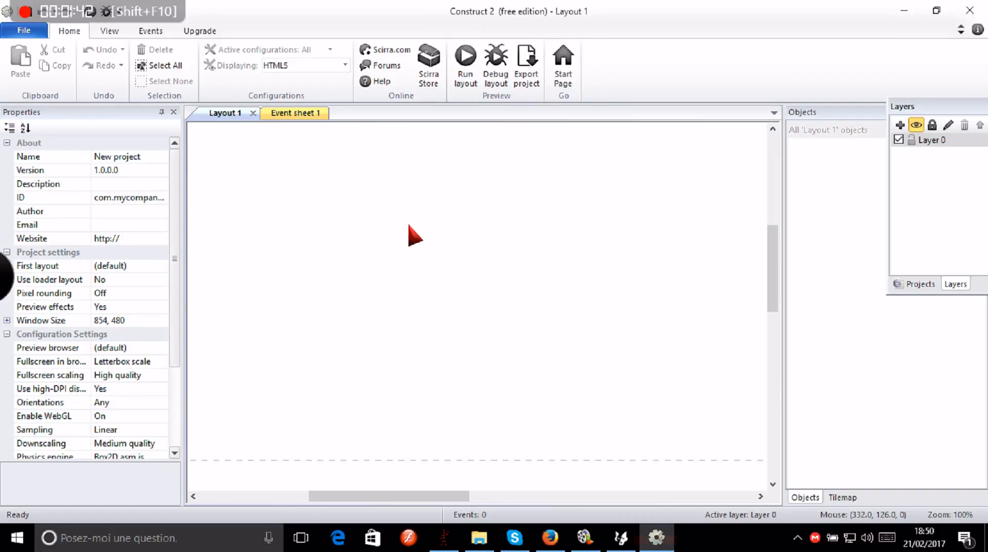
- Examine the full extent of Layout 1 and its dashed window boundary
scroll(452, 256, "down", 1, "ctrl")
scroll(451, 255, "down", 3, "ctrl")
left_click_drag(770, 294, 775, 335)
left_click_drag(493, 495, 598, 492)
scroll(496, 319, "down", 5, "ctrl")
scroll(497, 320, "up", 2)
scroll(497, 320, "down", 1)
left_click_drag(461, 495, 430, 495)
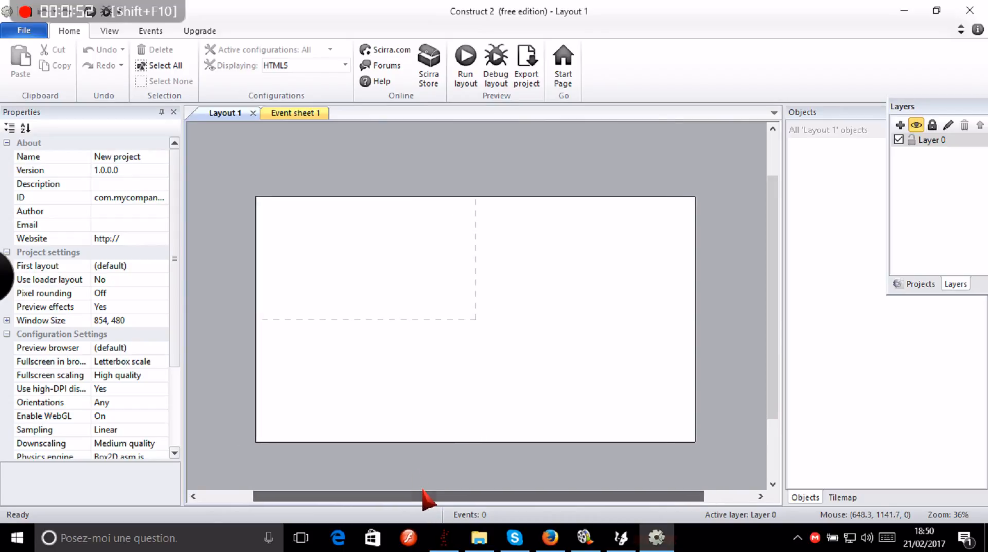
scroll(422, 405, "up", 2, "ctrl")
scroll(428, 415, "up", 1, "ctrl")
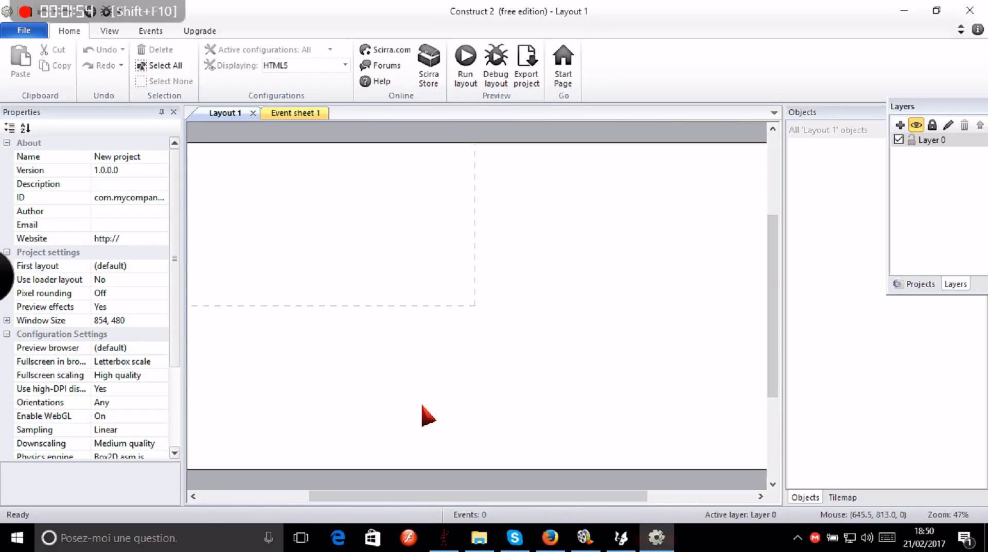
scroll(423, 405, "down", 1, "ctrl")
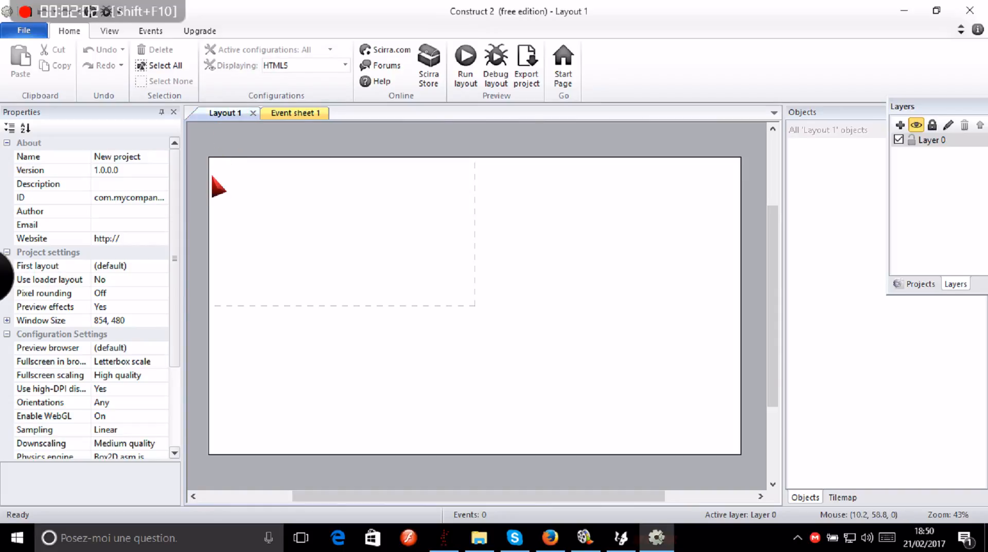
left_click_drag(297, 197, 329, 294)
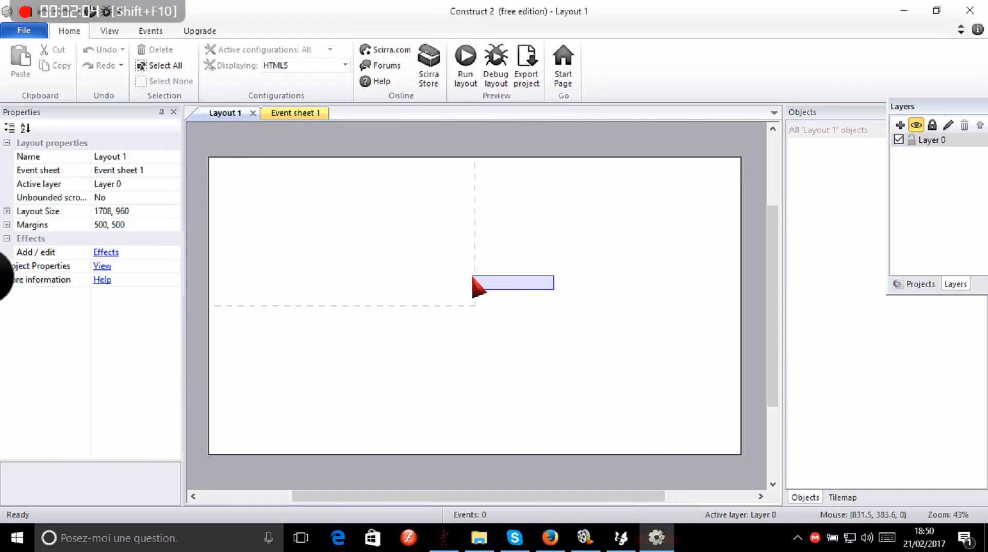
mouse_move(770, 234)
left_mouse_down()
mouse_move(766, 209)
mouse_move(770, 234)
left_mouse_up()
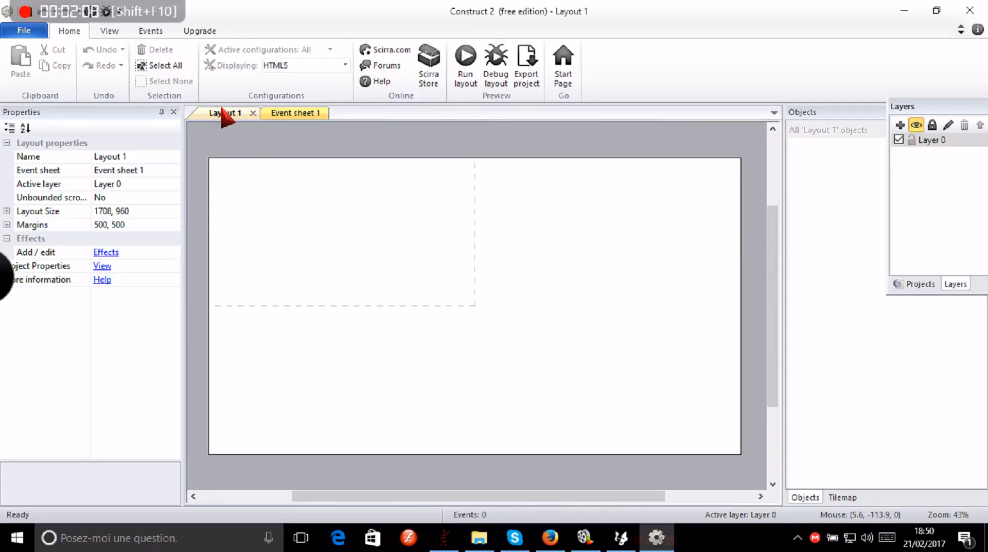
left_click_drag(226, 173, 723, 444)
left_click_drag(300, 407, 699, 438)
left_click_drag(605, 393, 147, 388)
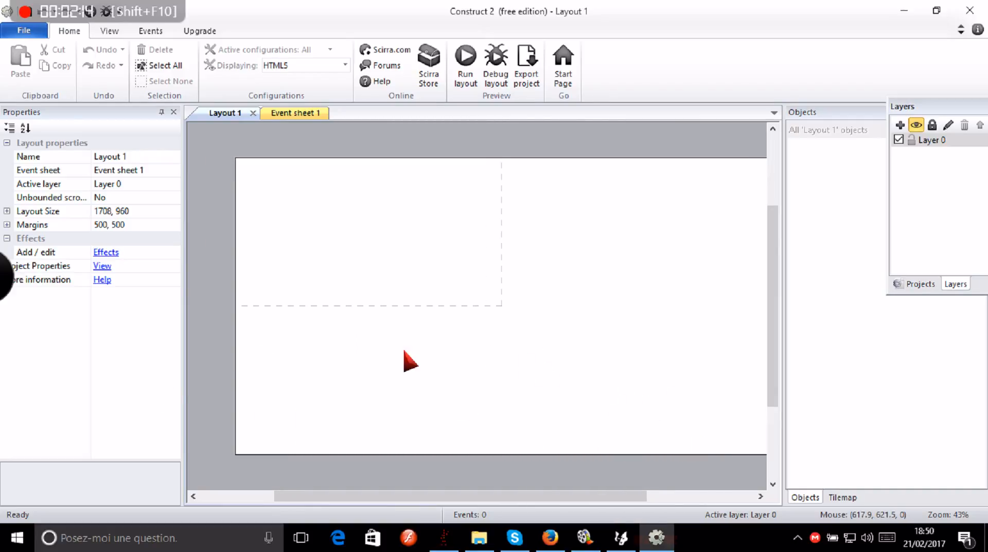
left_click_drag(473, 501, 499, 497)
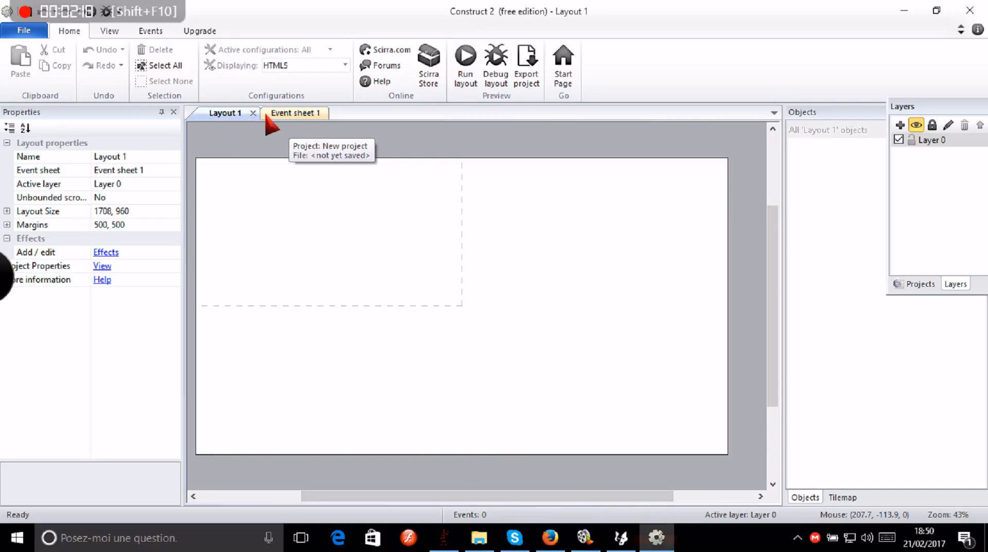
- Look at Event sheet 1 and the objects offered for a new event, without adding one
left_click(307, 116)
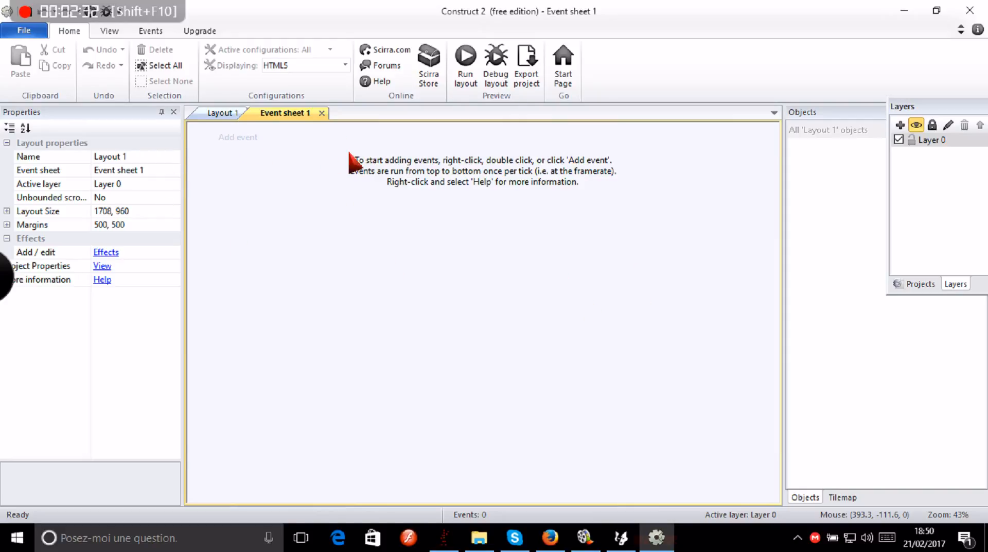
left_click(242, 138)
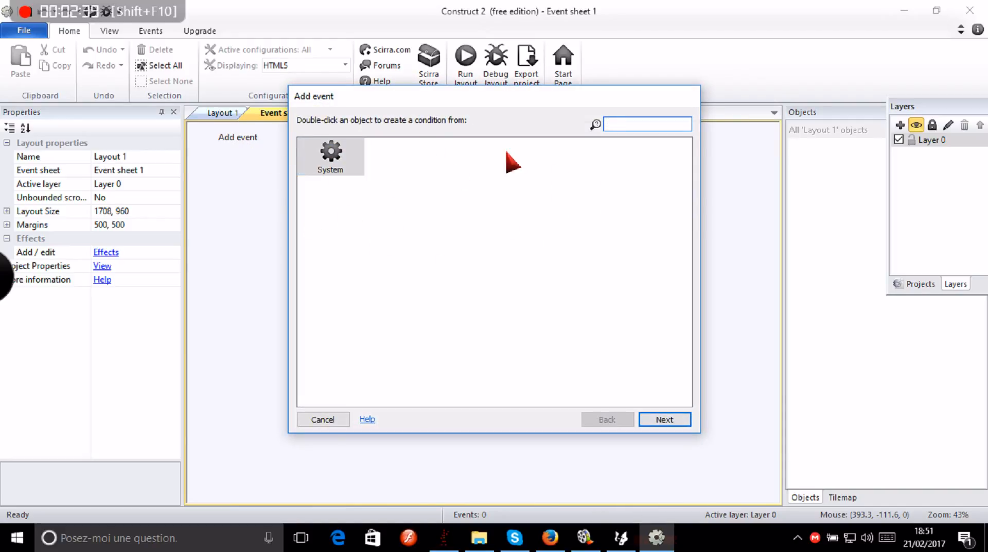
left_click(409, 158)
left_click(323, 419)
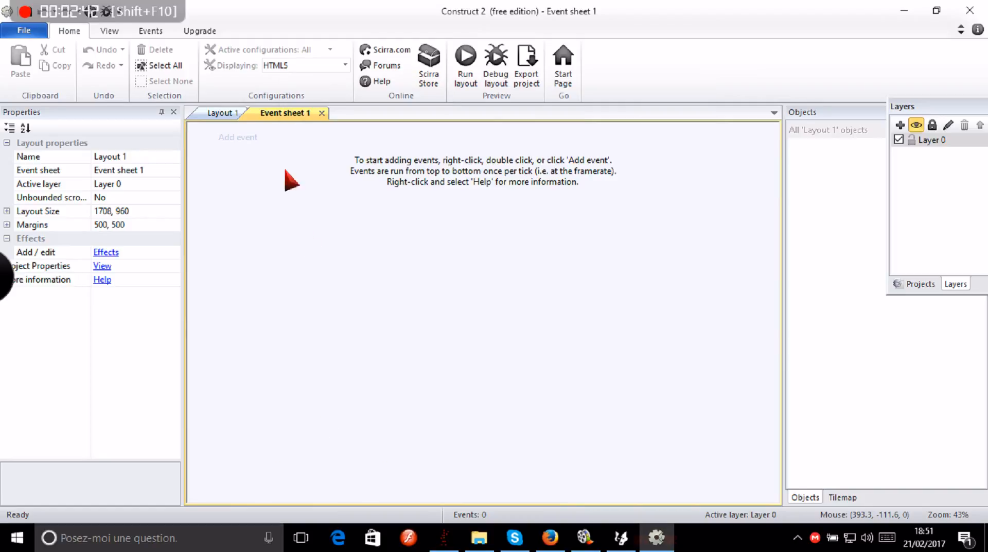
- Return to Layout 1 and set its layout size to 1808, 960
left_click(223, 113)
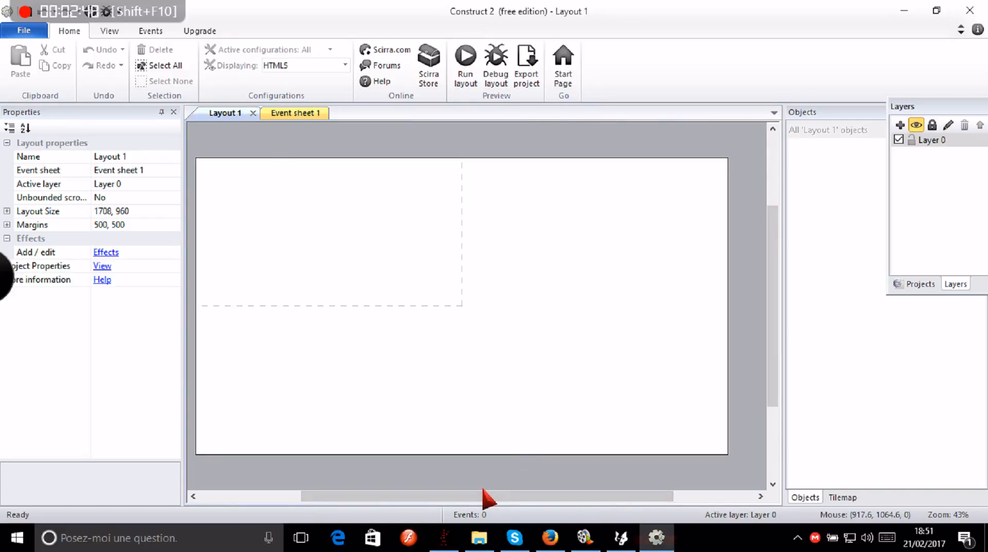
left_click_drag(481, 496, 445, 496)
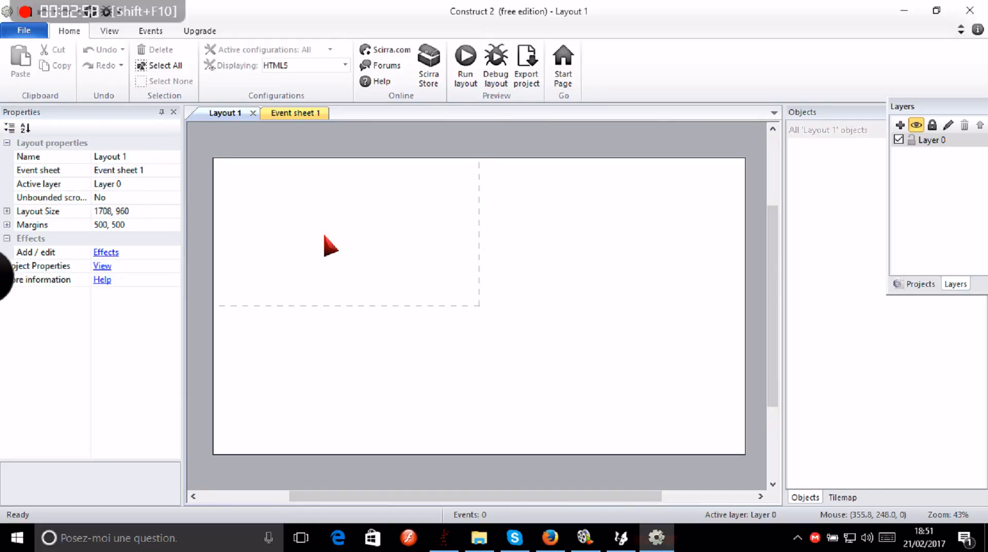
left_click_drag(228, 165, 673, 424)
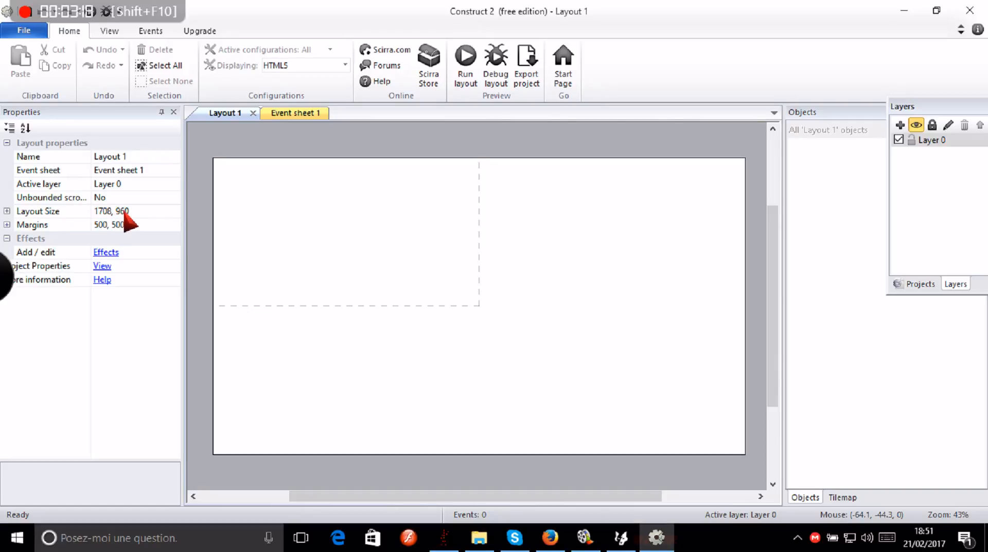
left_click_drag(262, 212, 405, 344)
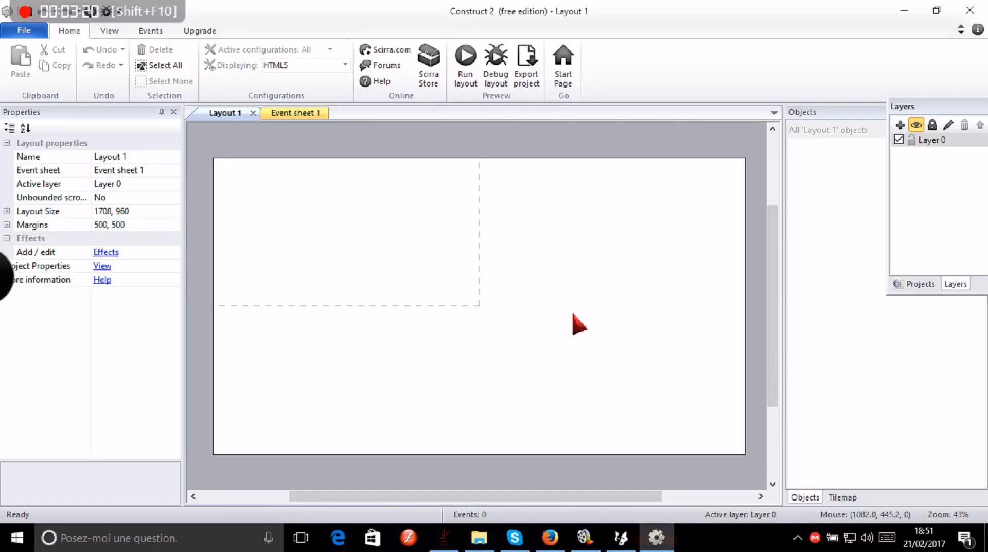
left_click_drag(206, 151, 749, 462)
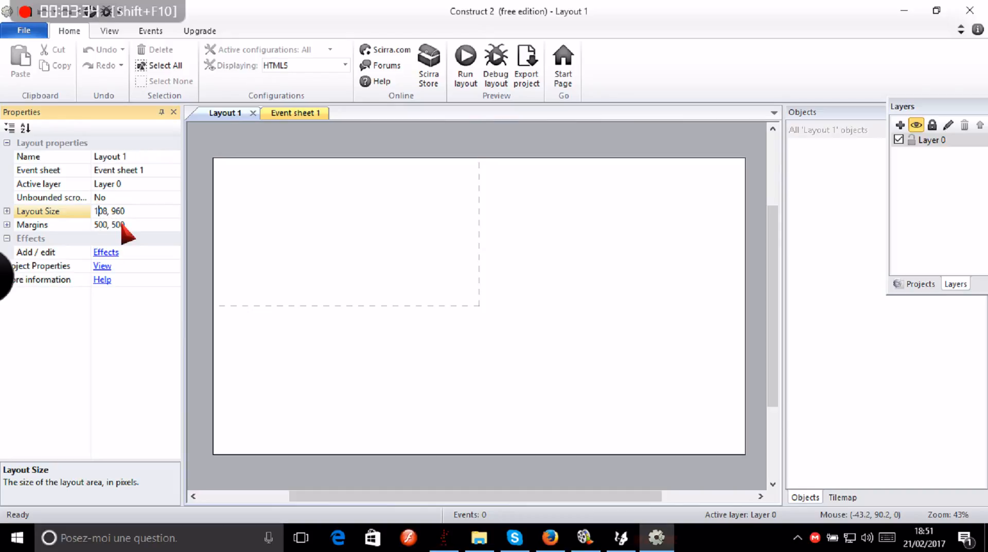
key("Return")
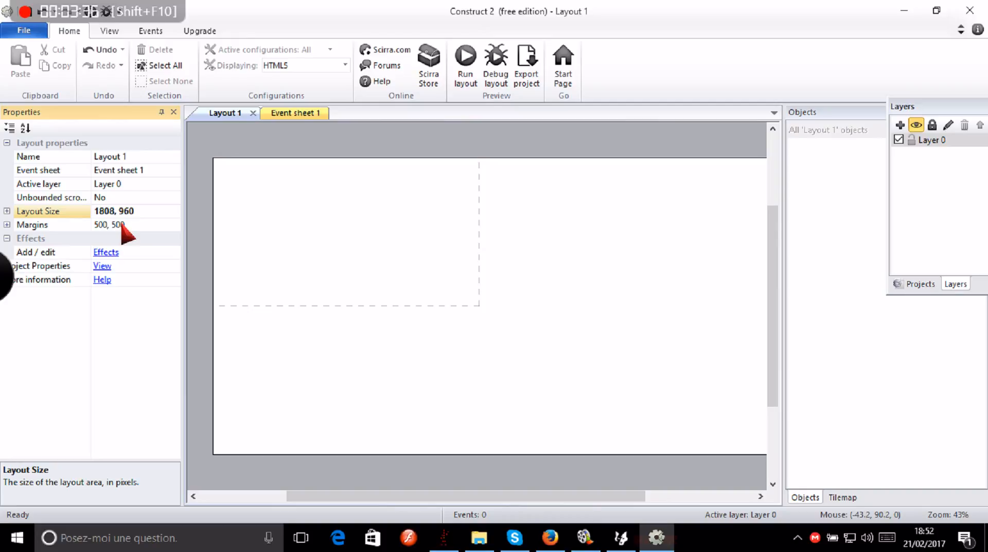
mouse_move(463, 497)
left_mouse_down()
mouse_move(535, 498)
mouse_move(452, 504)
mouse_move(494, 505)
mouse_move(468, 500)
left_mouse_up()
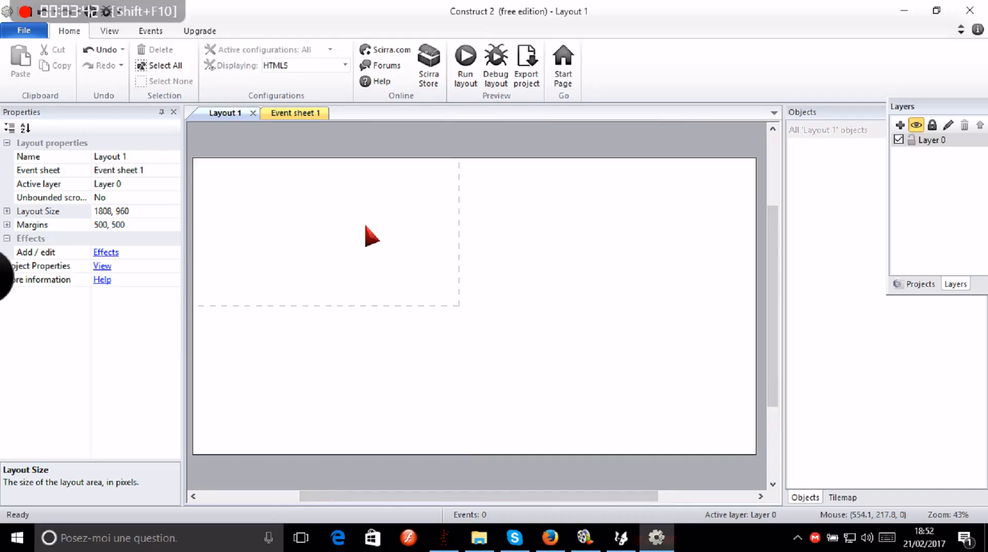
left_click_drag(369, 225, 602, 393)
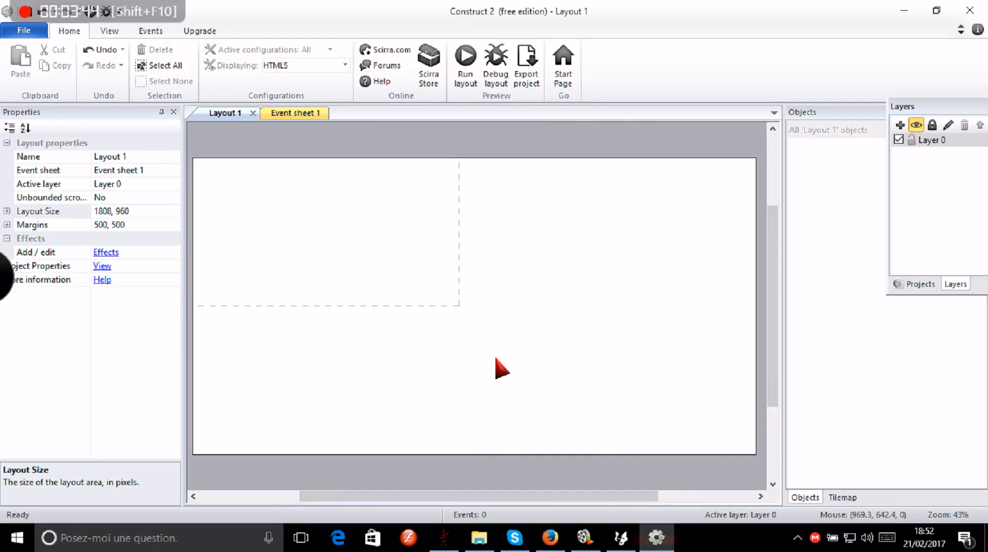
scroll(445, 401, "up", 4, "ctrl")
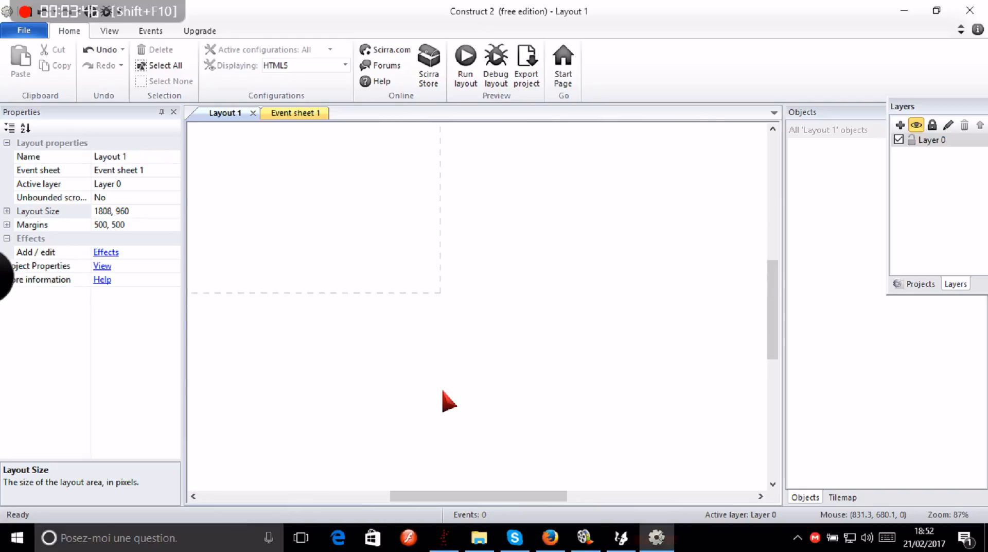
scroll(445, 400, "down", 5, "ctrl")
scroll(444, 398, "up", 3, "ctrl")
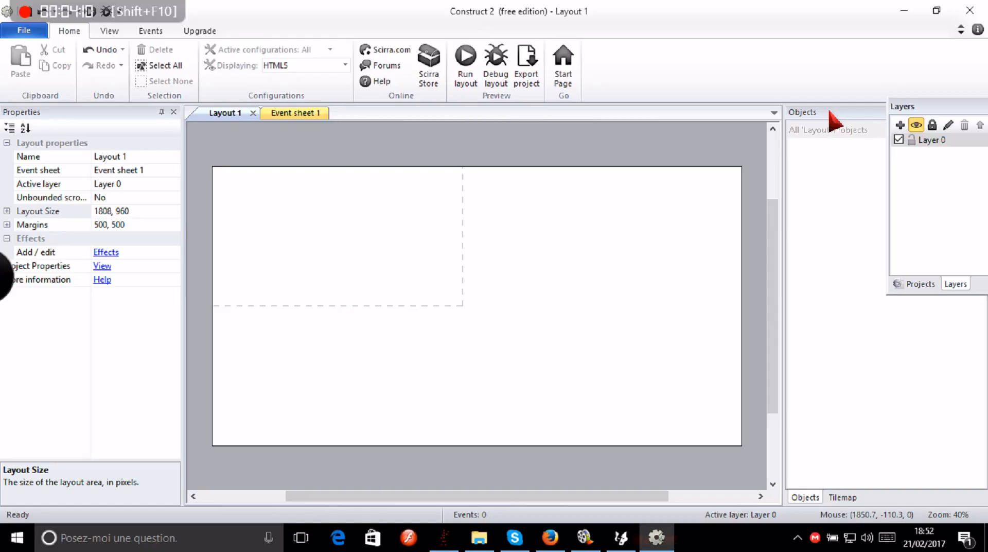
- Dock the floating Projects and Layers panel group together with the Objects and Tilemap panels
left_click_drag(934, 108, 821, 121)
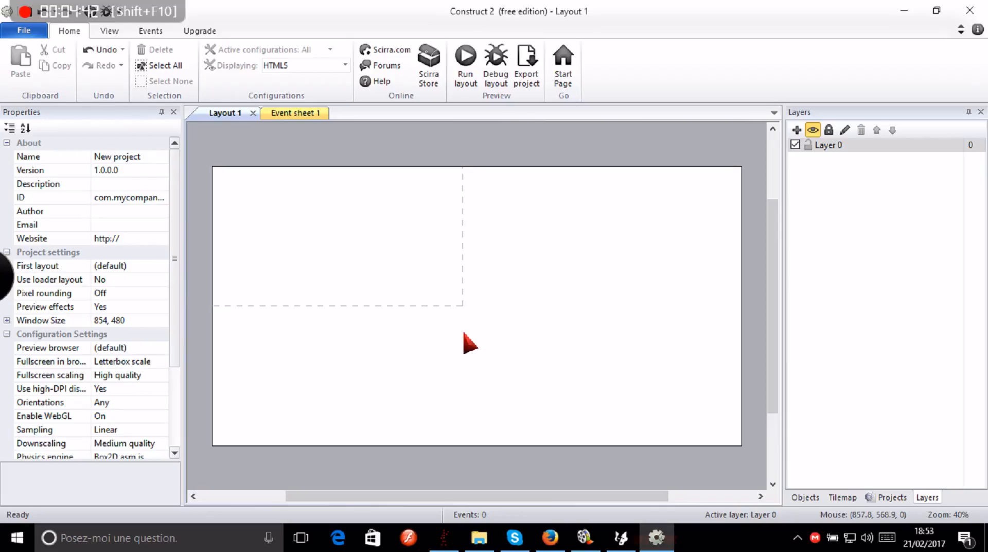
- Insert a Tiled Background object near the centre of Layout 1, leaving its custom name blank
scroll(462, 333, "up", 2, "ctrl")
scroll(462, 333, "down", 2, "ctrl")
double_click(462, 306)
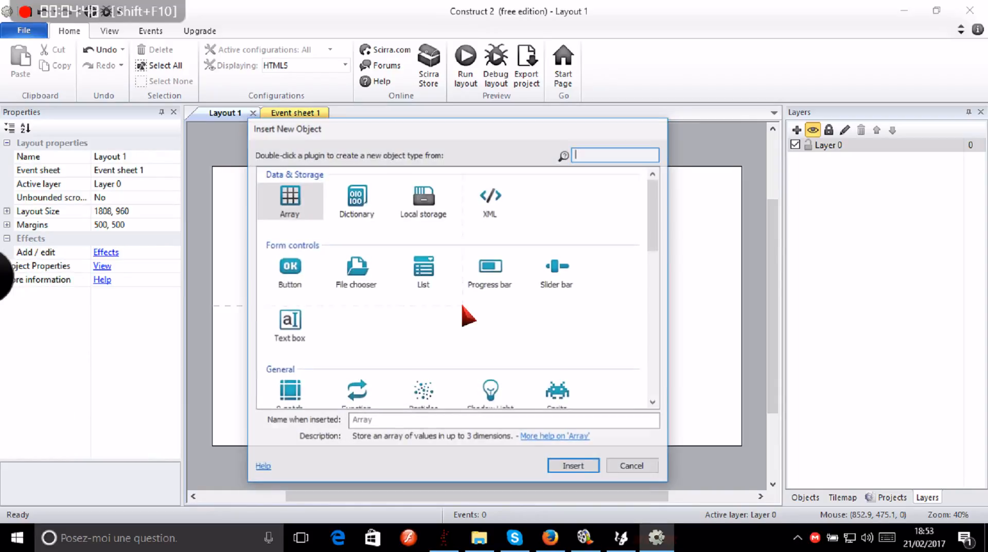
scroll(322, 246, "down", 1)
scroll(330, 250, "up", 1)
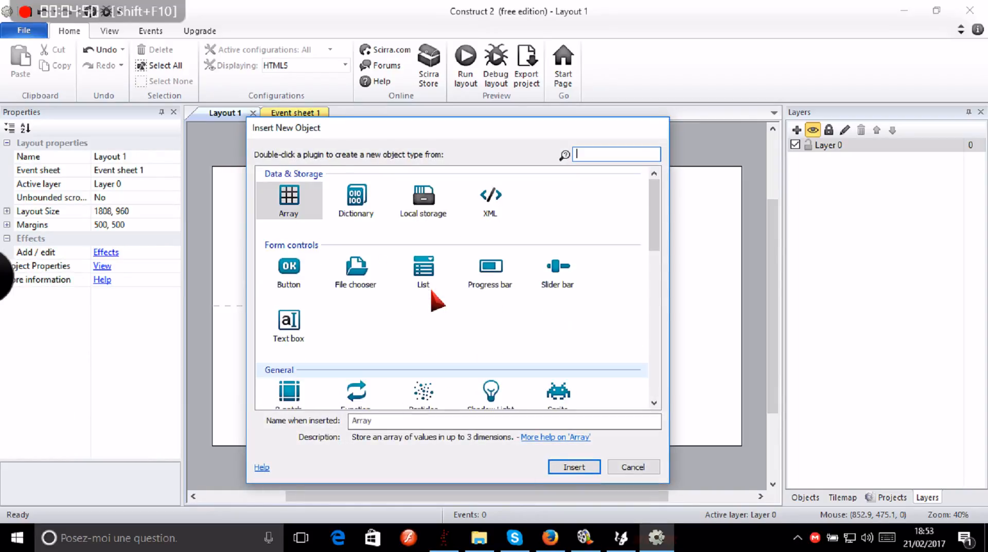
left_click_drag(657, 225, 639, 281)
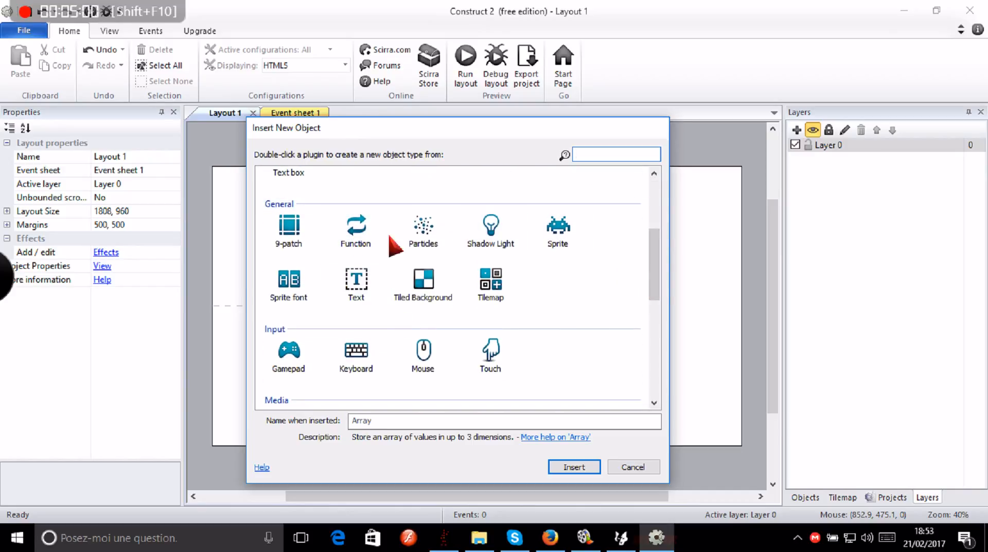
left_click(431, 297)
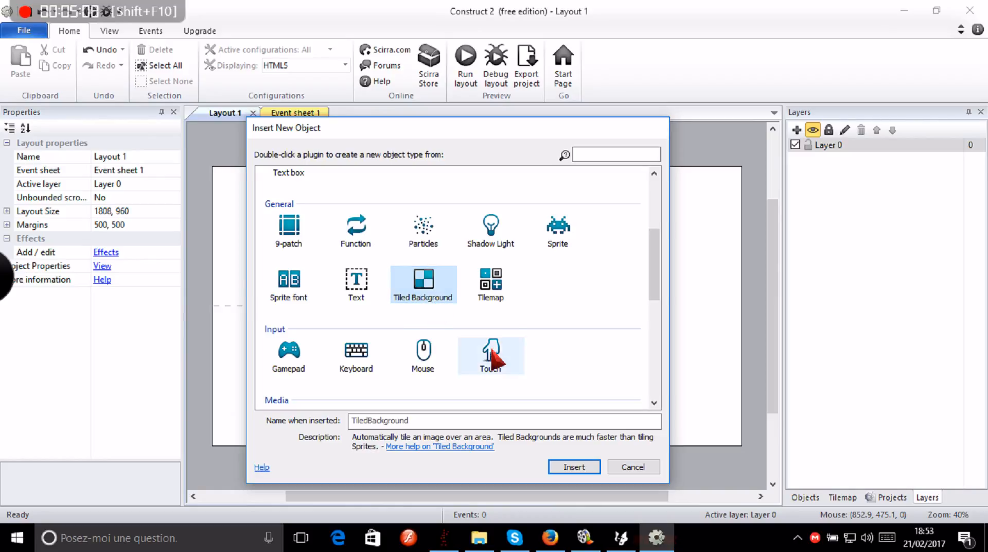
double_click(411, 420)
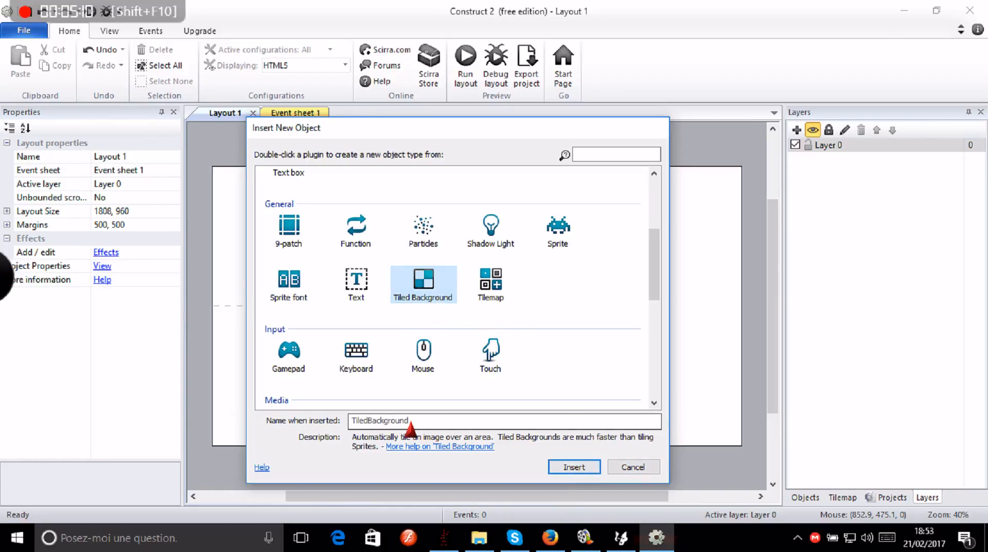
key("BackSpace")
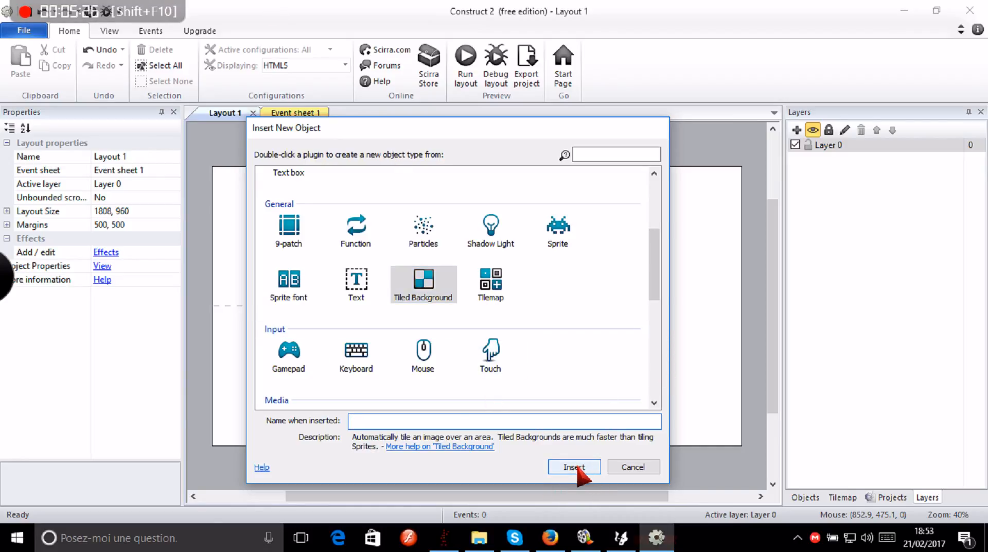
left_click(572, 467)
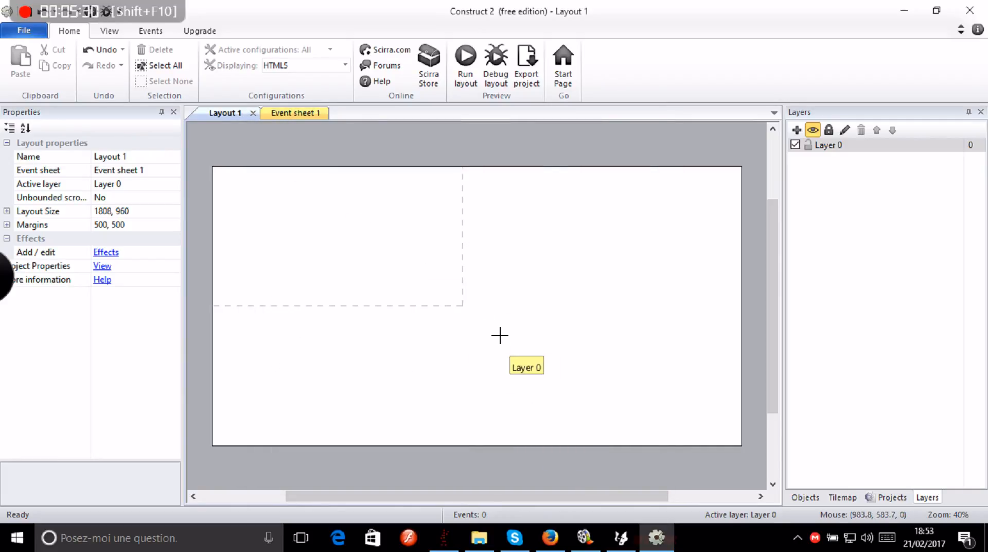
left_click(473, 317)
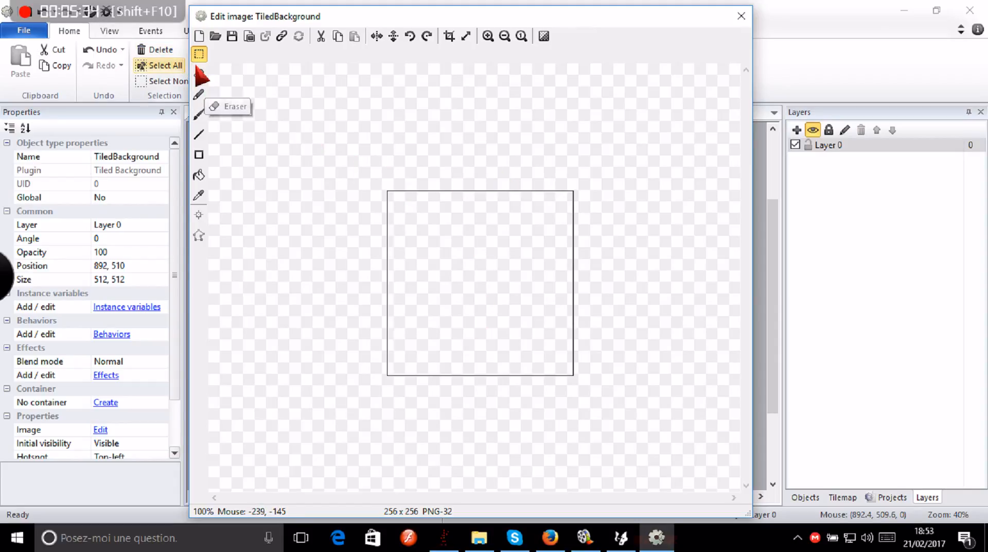
- Pick a cyan-blue (44, 192, 210), try the brush and the fill tool on the tiled background's image, and undo both
left_click(199, 114)
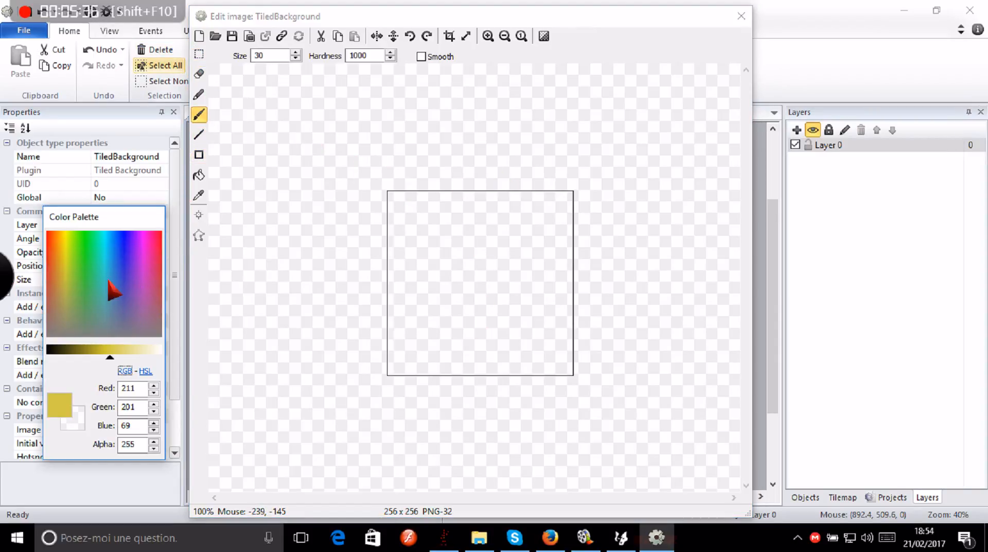
left_click(107, 292)
mouse_move(391, 268)
left_mouse_down()
mouse_move(476, 242)
mouse_move(613, 280)
mouse_move(327, 287)
left_mouse_up()
key("ctrl+z")
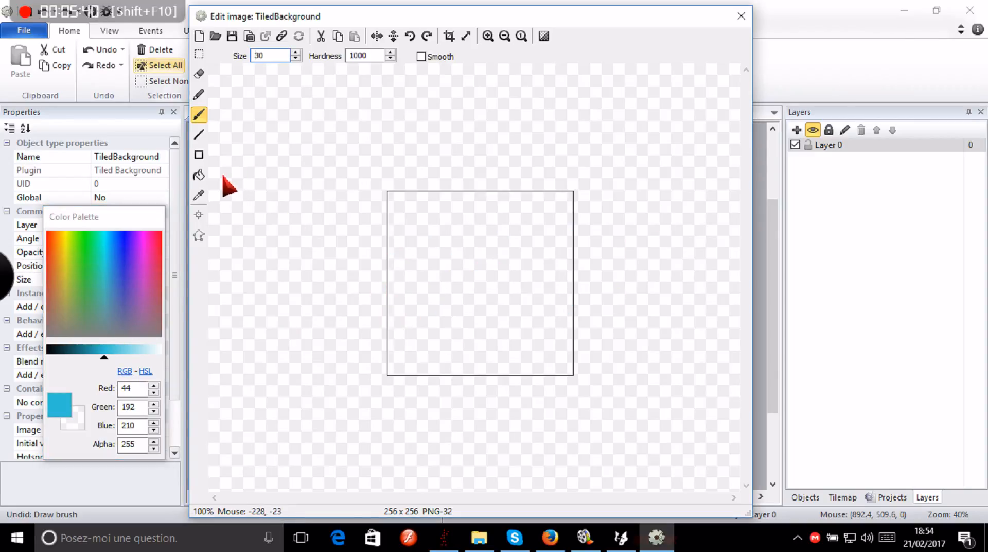
left_click(199, 175)
left_click(453, 300)
key("ctrl+z")
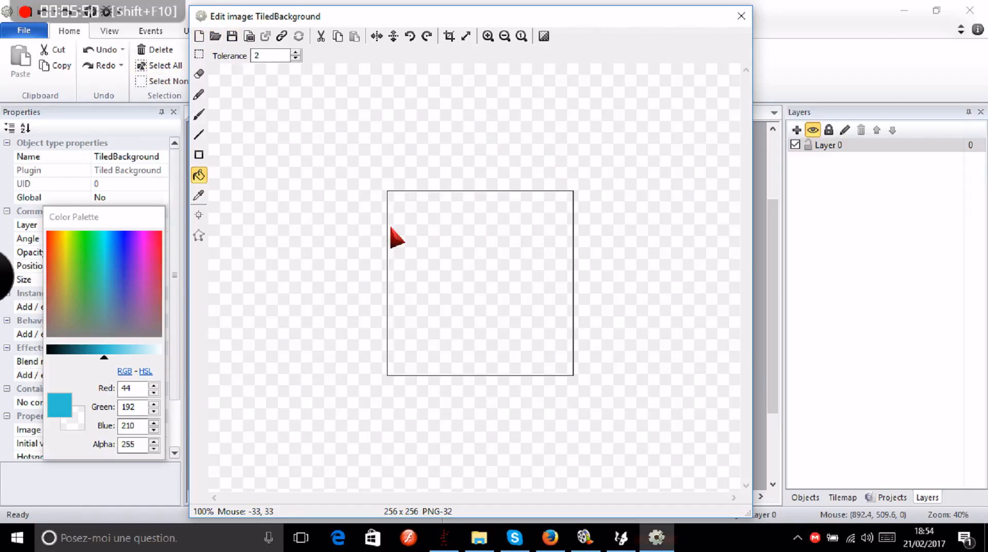
left_click(199, 116)
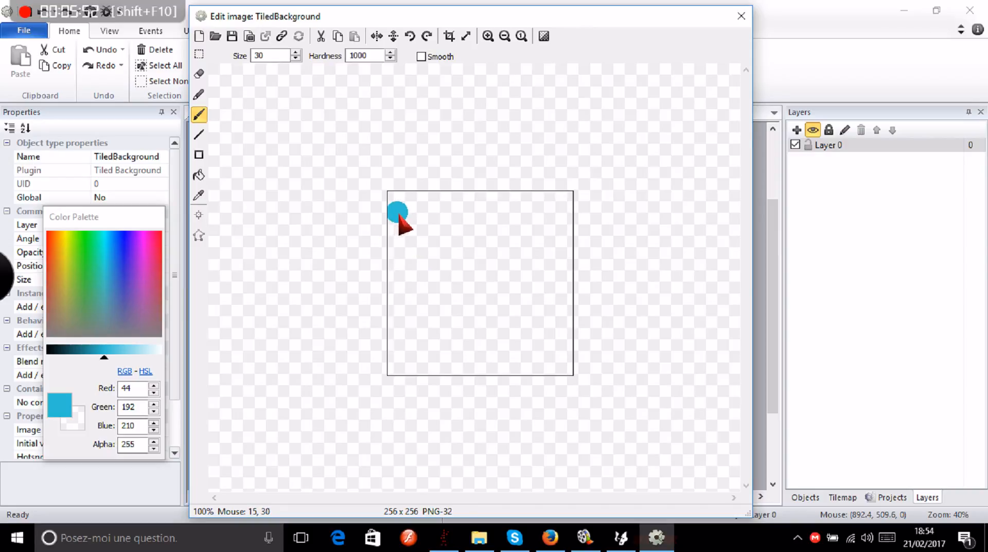
- Load the #Crepeur# PNG from the desktop as the tiled background's image and close the image editor
left_click(216, 36)
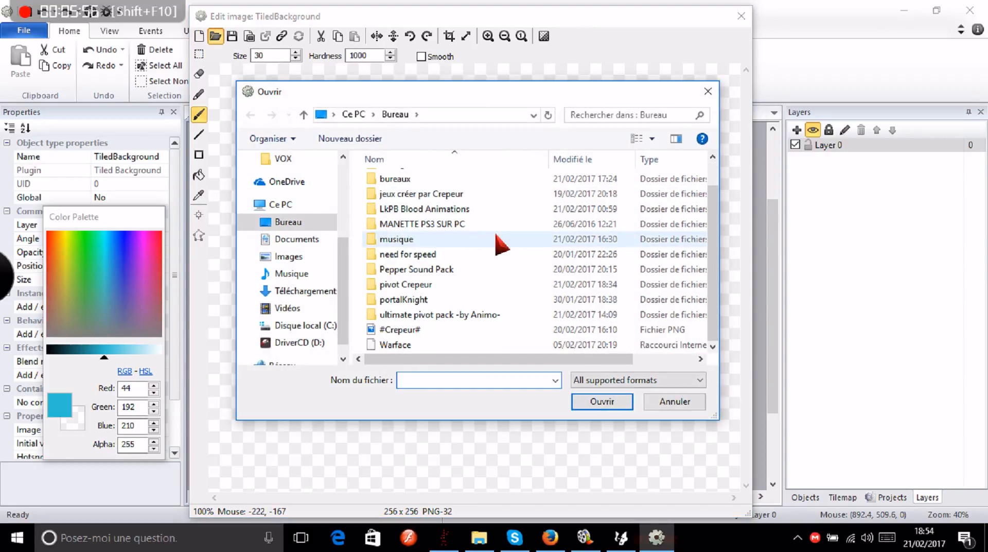
left_click(406, 329)
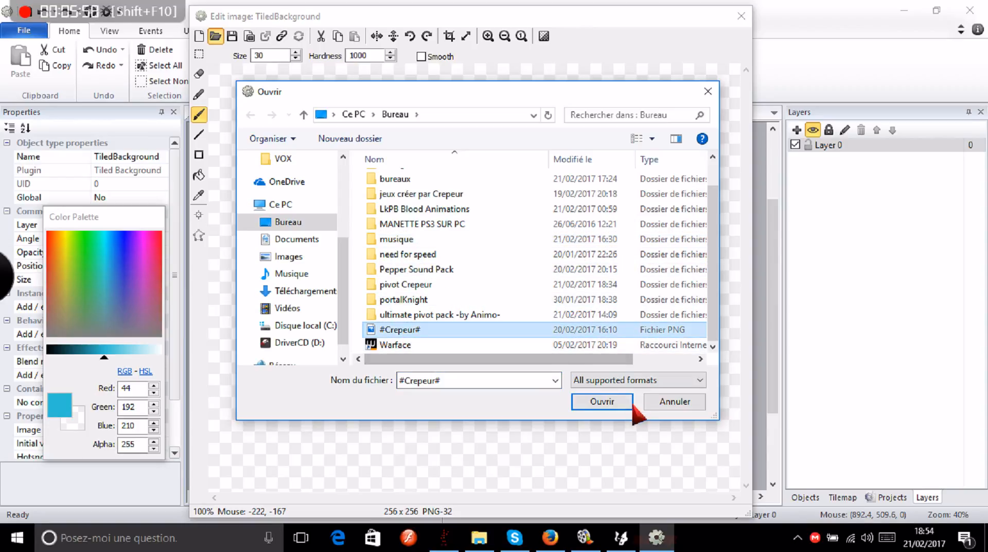
left_click(602, 402)
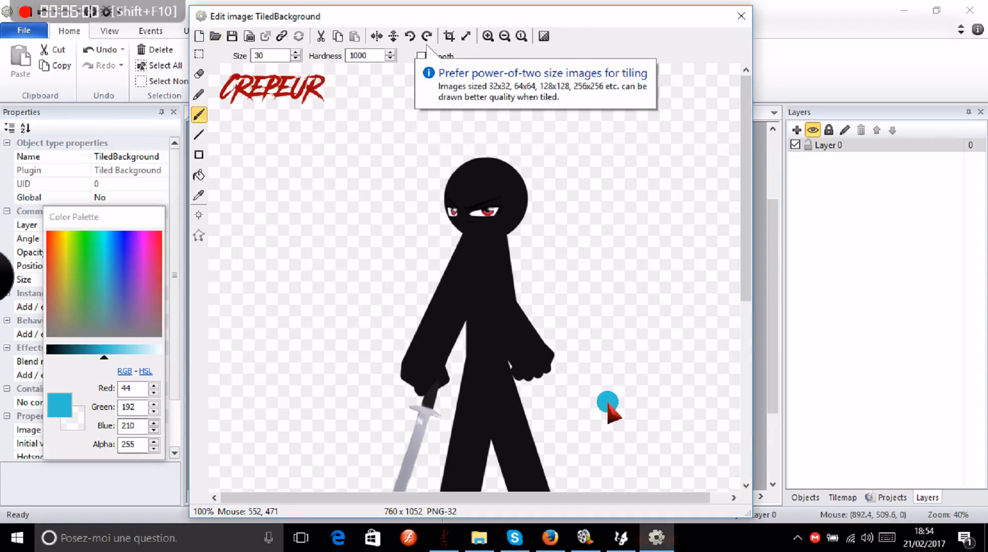
scroll(595, 255, "down", 1, "ctrl")
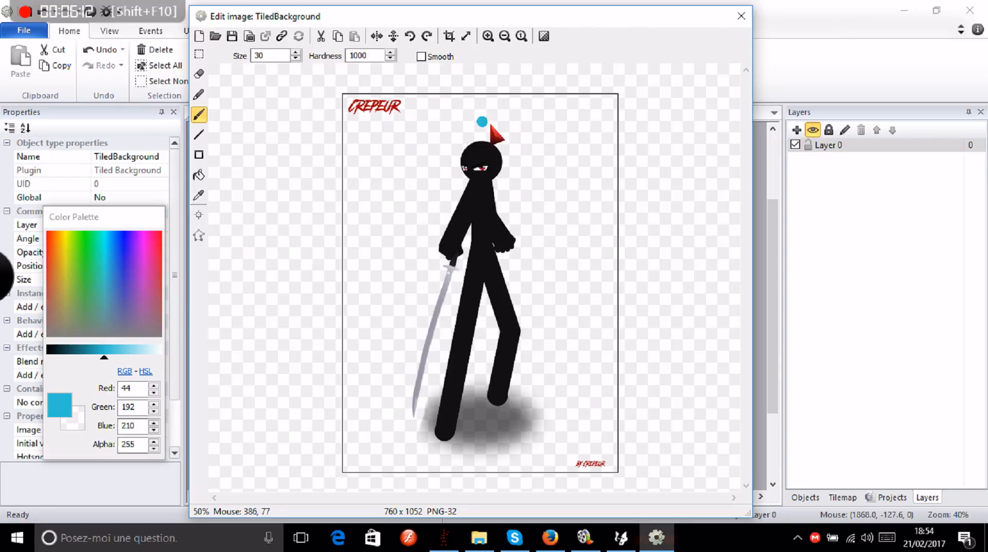
left_click(742, 16)
- Move and stretch the tiled background over the whole layout, to about 1865, 1041 in size at position -29, -26
left_click_drag(558, 405, 460, 241)
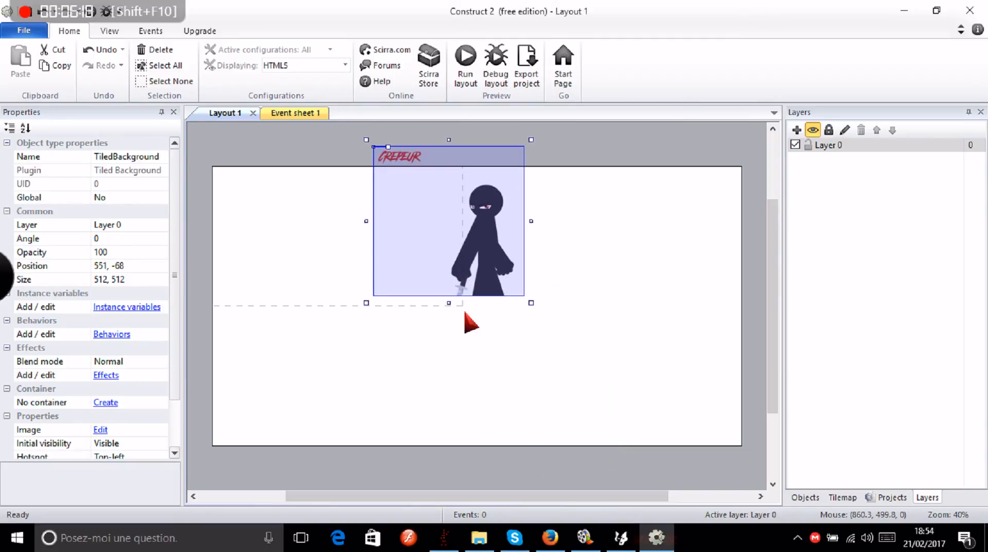
left_click_drag(450, 304, 455, 457)
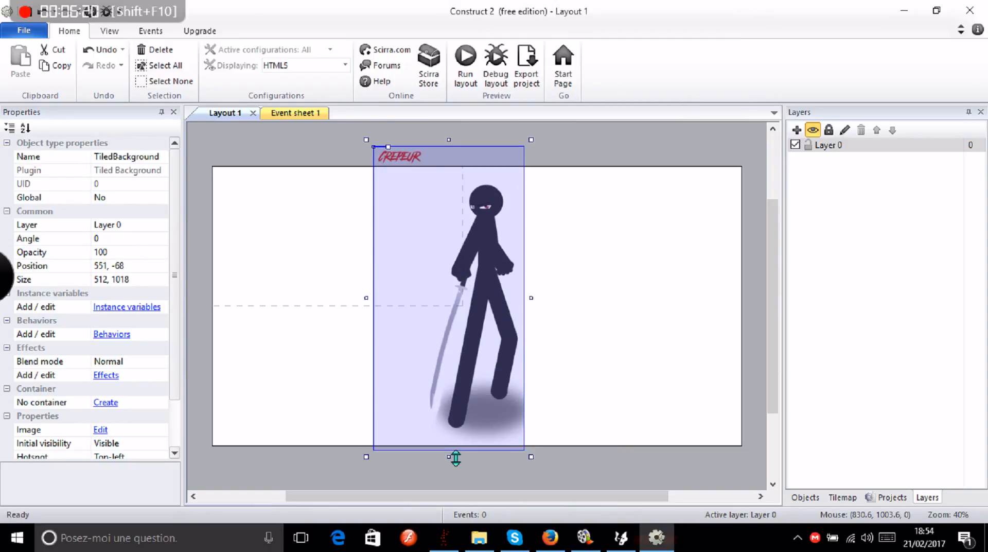
left_click_drag(531, 298, 591, 323)
left_click_drag(529, 284, 483, 287)
left_click_drag(562, 312, 667, 325)
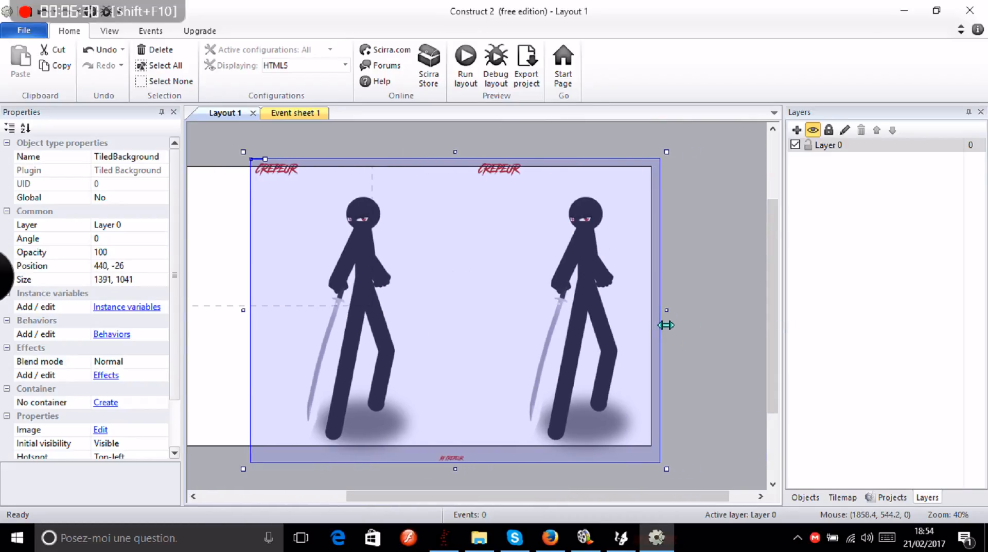
scroll(559, 477, "left", 5)
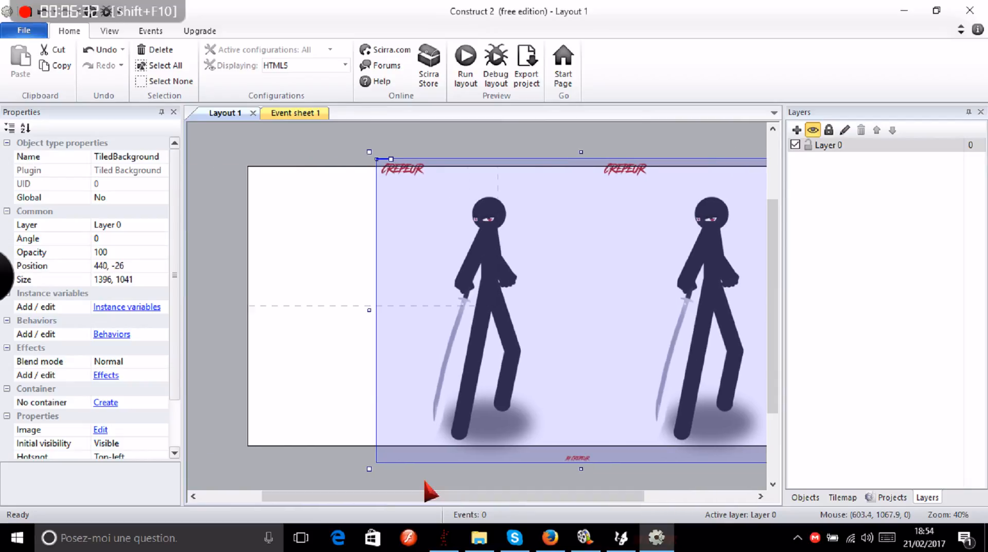
left_click_drag(370, 311, 307, 310)
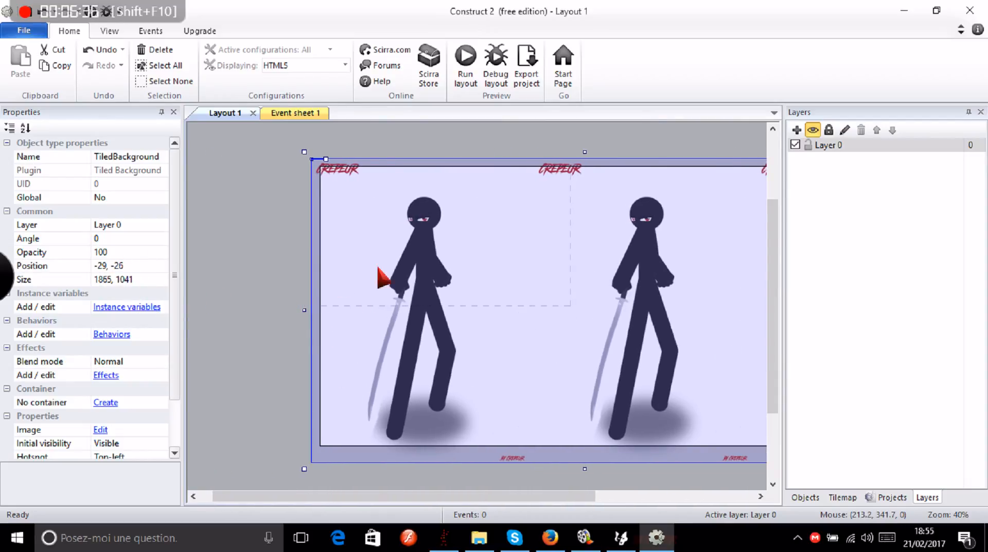
left_click_drag(409, 496, 480, 512)
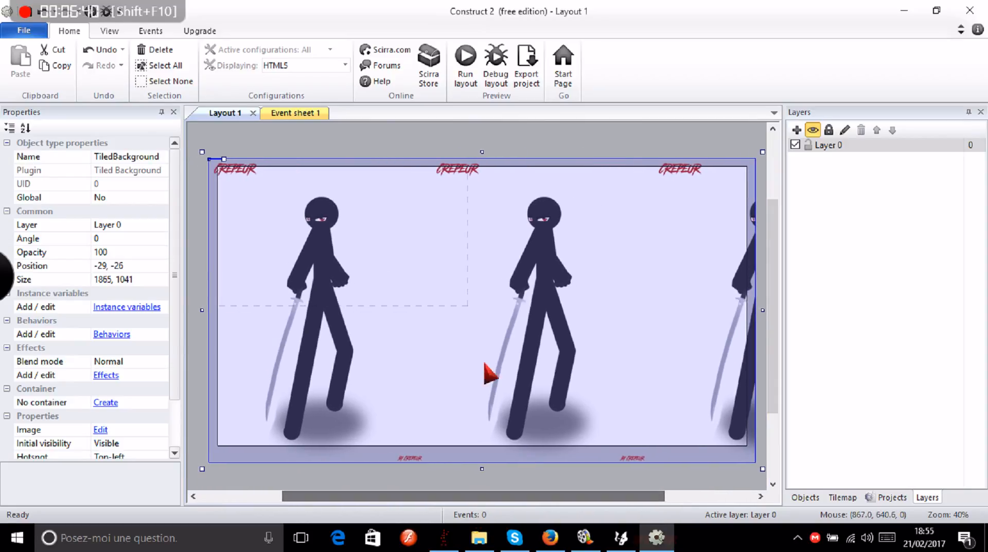
- Delete the character-image tiled background and insert a new Tiled Background object near the middle of the layout
right_click(447, 314)
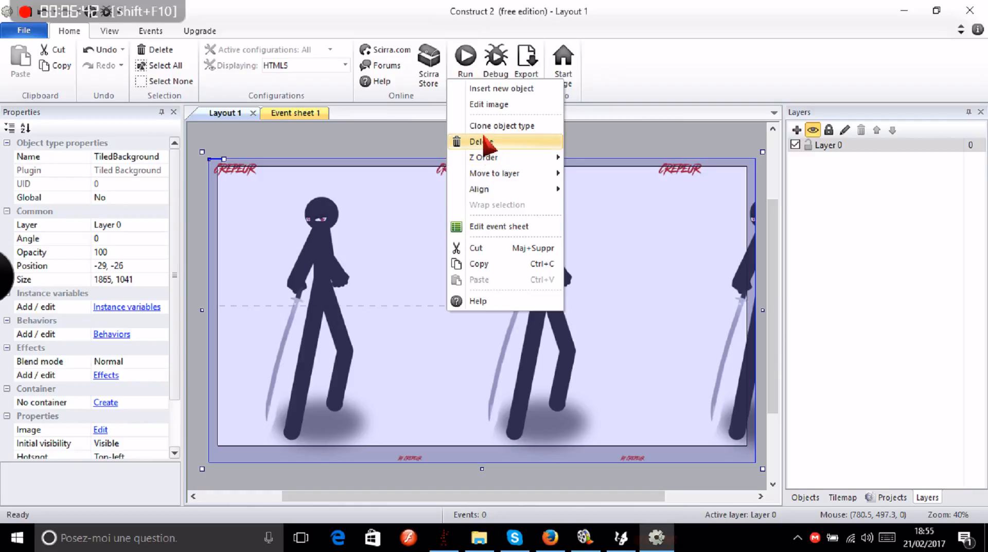
left_click(515, 141)
double_click(538, 282)
scroll(453, 302, "down", 3)
left_click(437, 304)
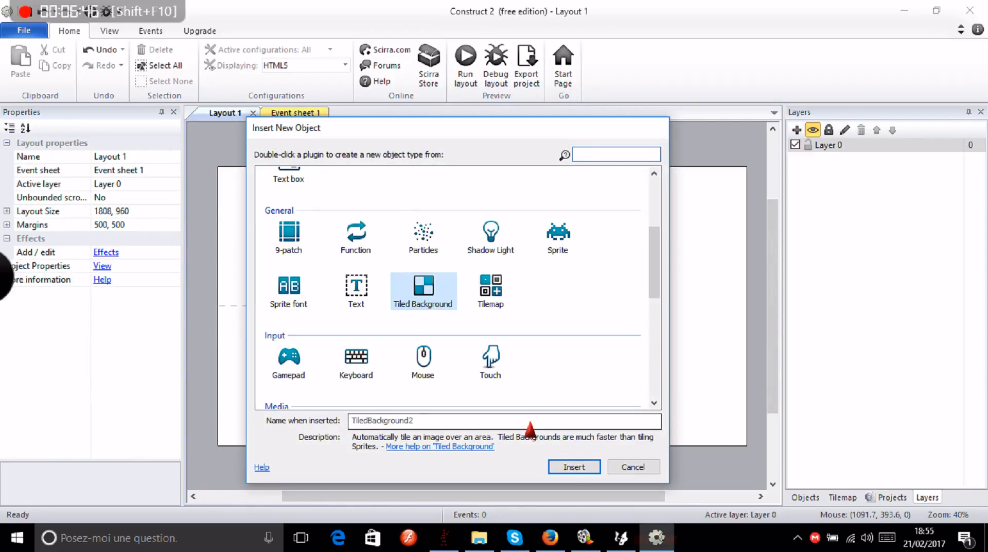
left_click(574, 466)
left_click(510, 344)
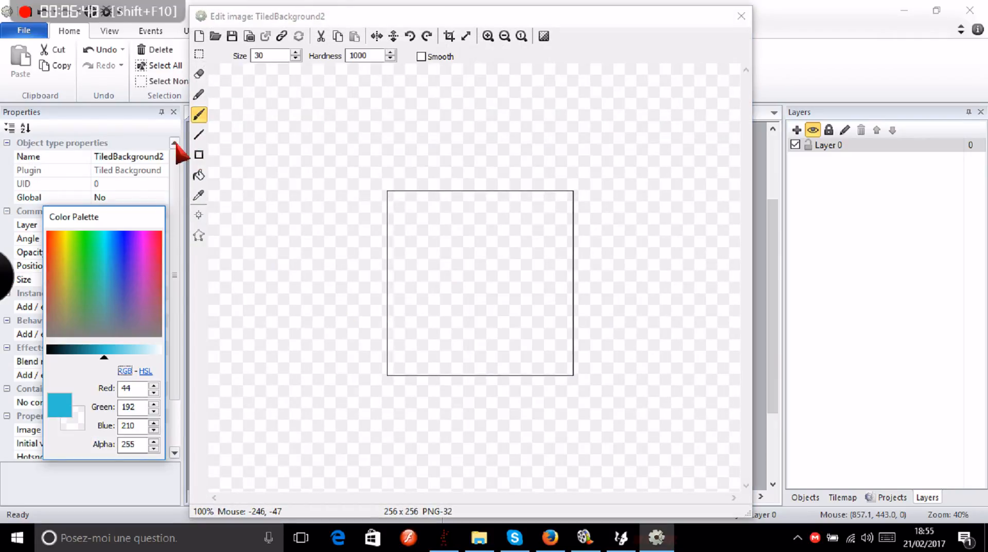
- Fill the new tiled background's image with light blue (112, 212, 225) and close the image editor
left_click(199, 175)
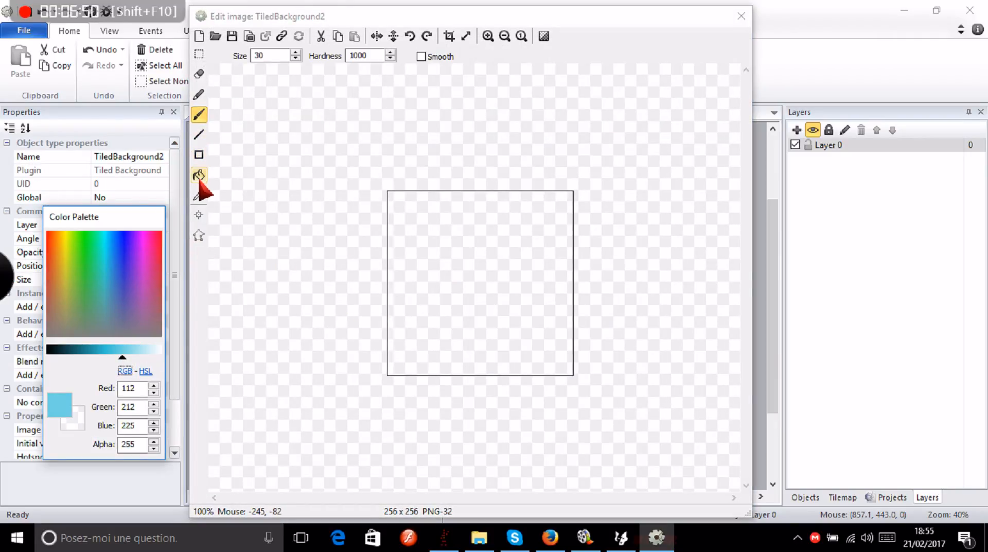
left_click(464, 269)
left_click(741, 16)
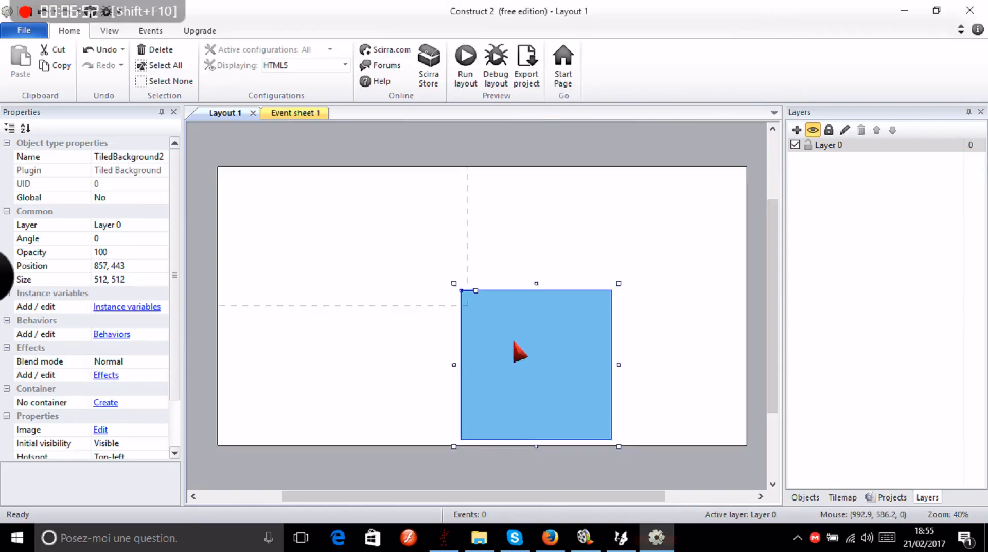
- Move and stretch the blue tiled background beyond the layout's edges, to about 2879, 1200 in size at position -902, -109
left_click_drag(517, 344, 448, 272)
left_click_drag(537, 292, 764, 286)
left_click(621, 198)
left_click_drag(610, 261, 277, 295)
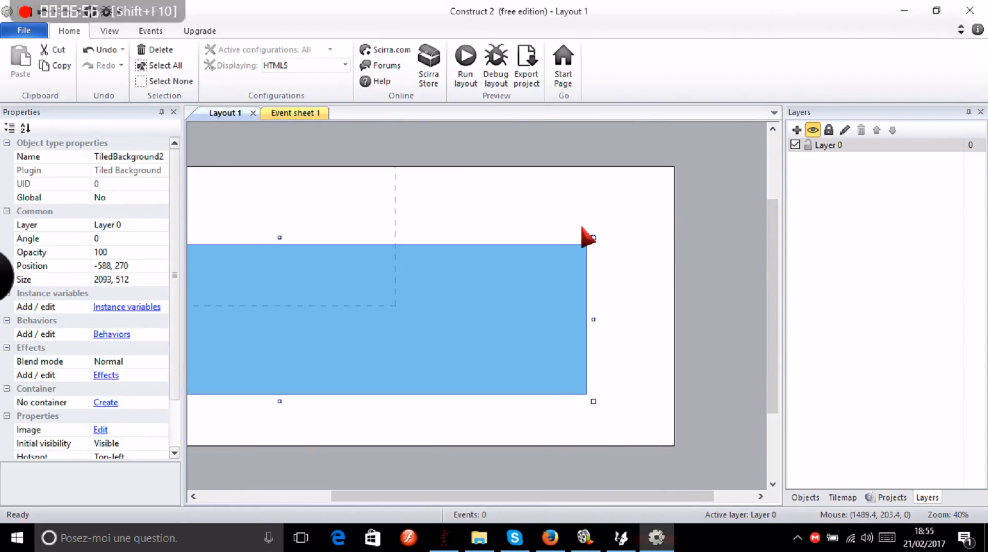
left_click_drag(596, 236, 782, 99)
left_click_drag(536, 303, 444, 393)
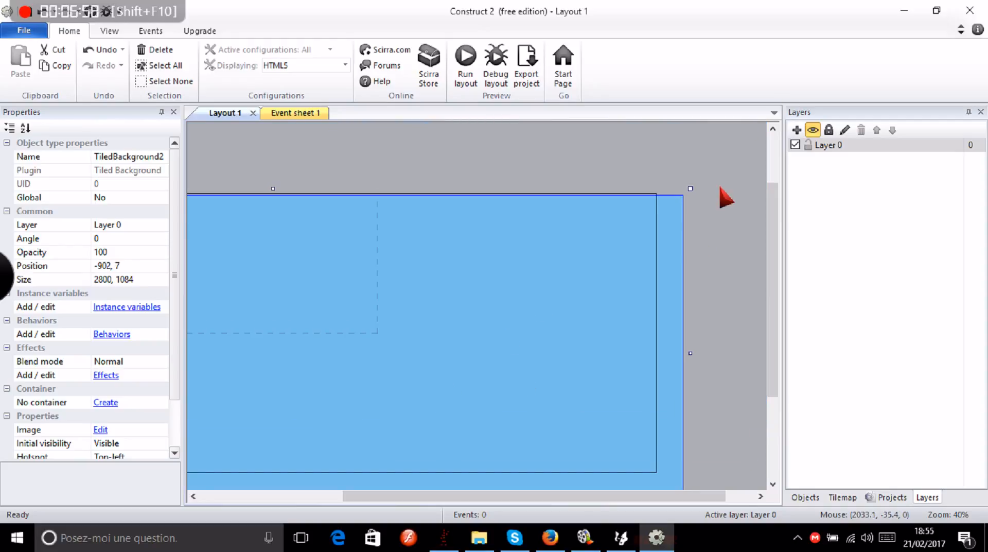
left_click(700, 181)
left_click(655, 227)
left_click_drag(690, 190, 711, 157)
left_click(572, 149)
left_click_drag(515, 496, 435, 494)
scroll(465, 361, "down", 2, "ctrl")
scroll(528, 353, "up", 1)
scroll(529, 374, "up", 2, "ctrl")
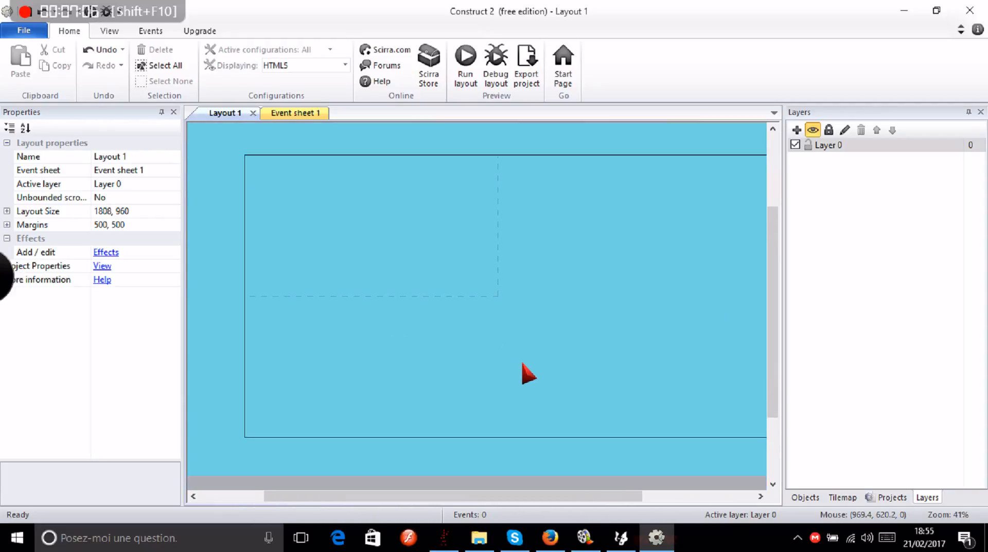
- Deselect the blue background and lock Layer 0, which contains it
scroll(522, 363, "down", 1, "ctrl")
left_click_drag(485, 495, 501, 496)
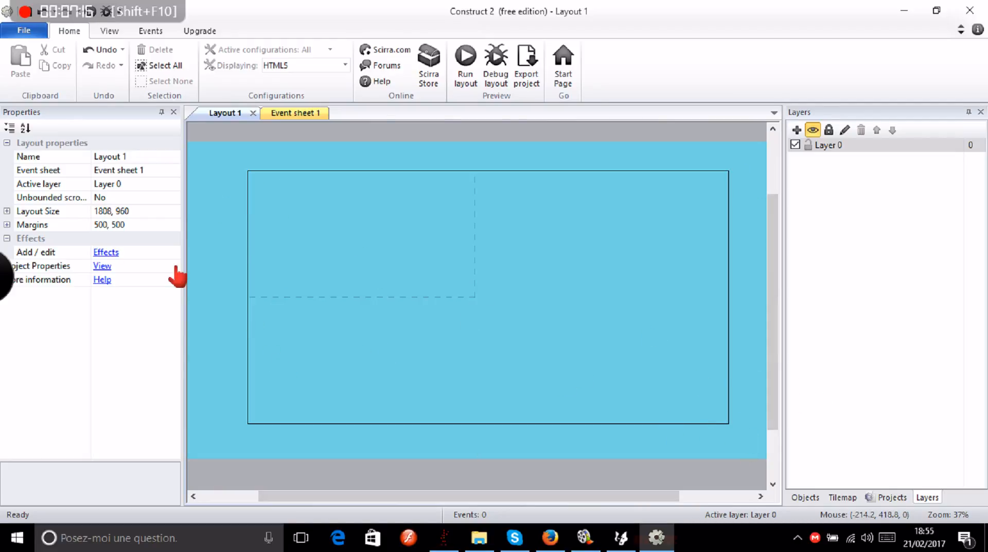
mouse_move(463, 496)
left_mouse_down()
mouse_move(523, 478)
mouse_move(368, 482)
mouse_move(479, 495)
left_mouse_up()
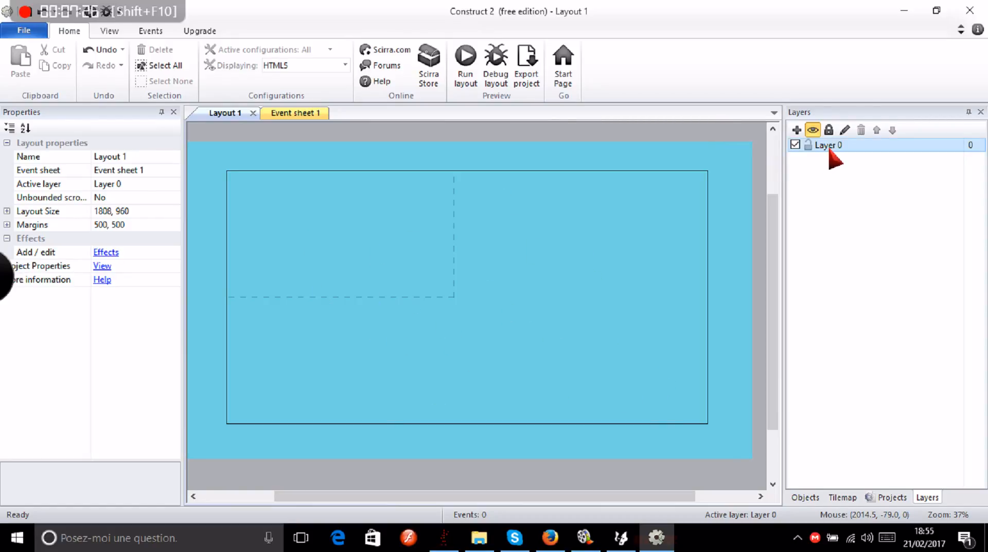
left_click(705, 158)
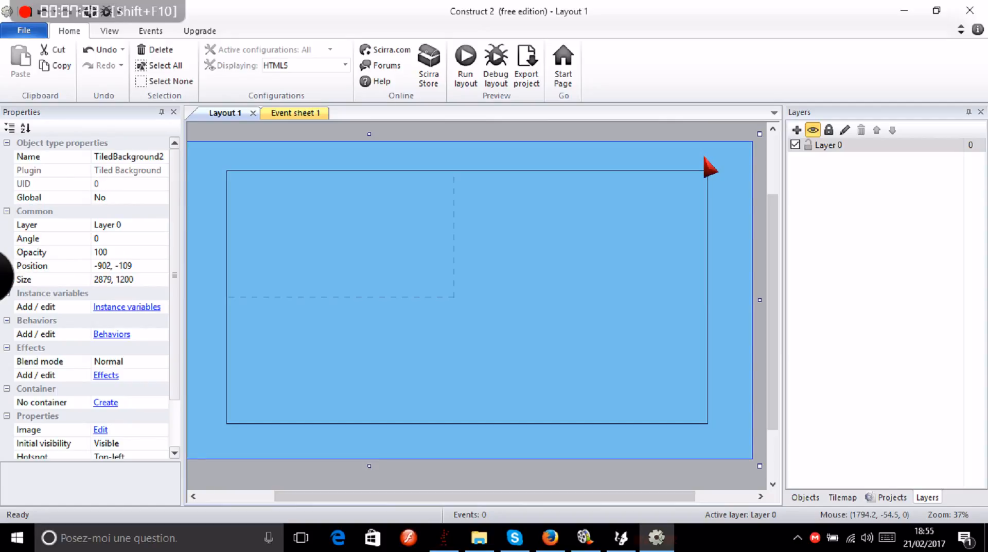
left_click(681, 134)
mouse_move(489, 495)
left_mouse_down()
mouse_move(425, 496)
mouse_move(505, 496)
mouse_move(482, 489)
left_mouse_up()
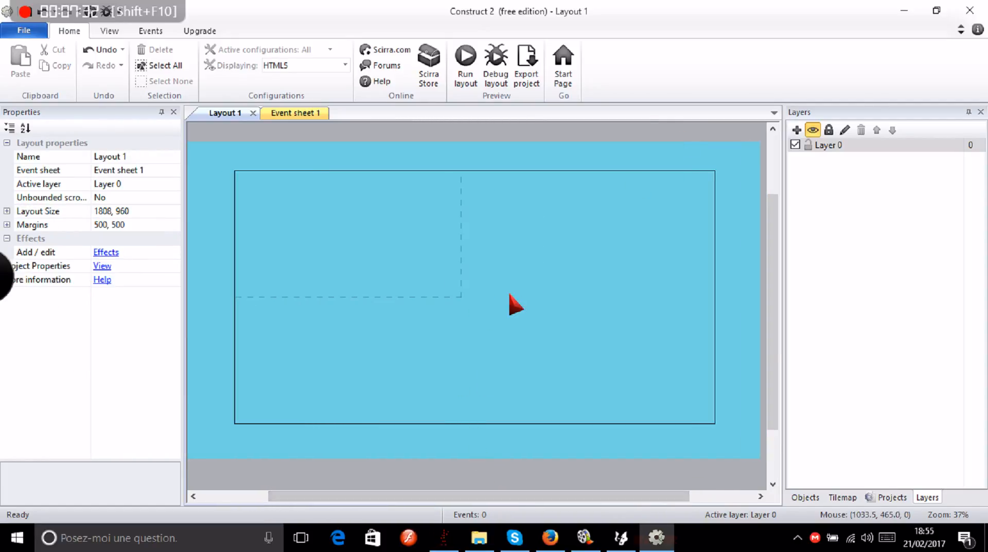
left_click(808, 146)
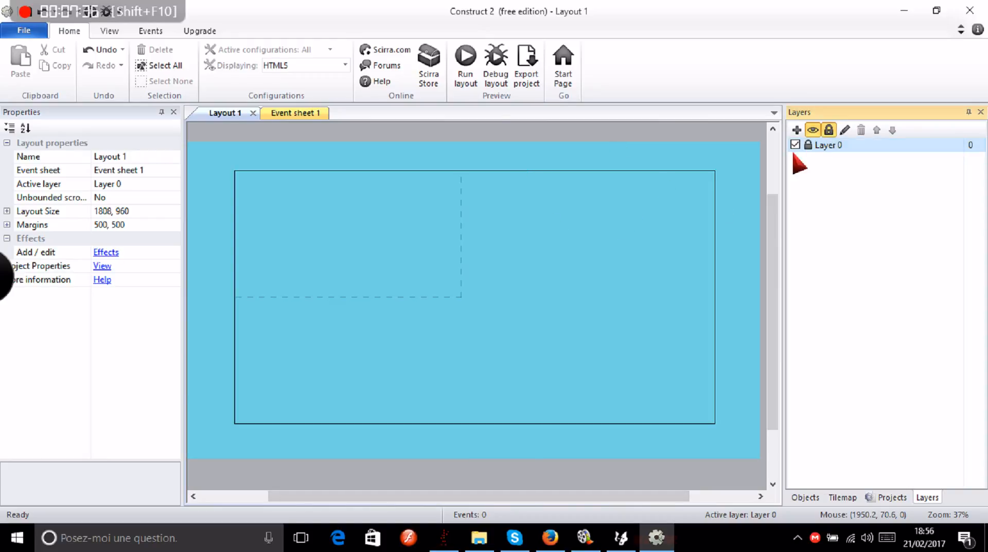
- Unlock Layer 0 and try selecting the blue tiled background, then deselect it
double_click(595, 319)
left_click(634, 467)
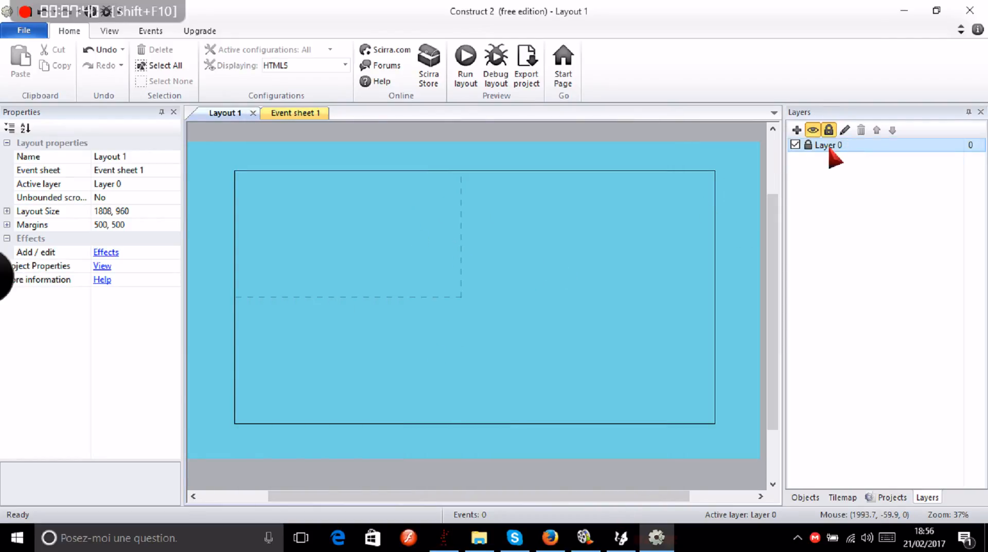
left_click(808, 145)
left_click(511, 263)
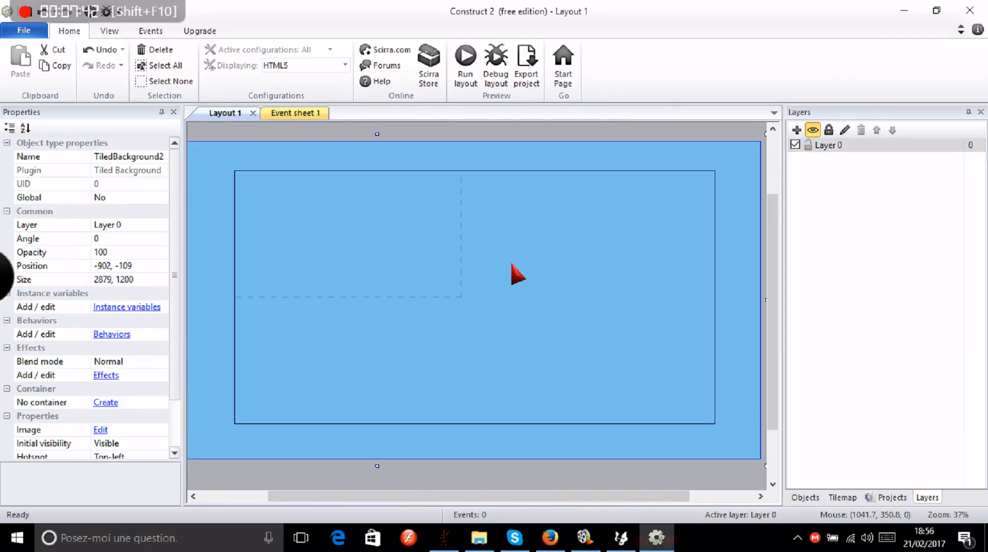
left_click(531, 132)
- Add a new layer above Layer 0 and lock Layer 0, keeping the new layer active
right_click(828, 183)
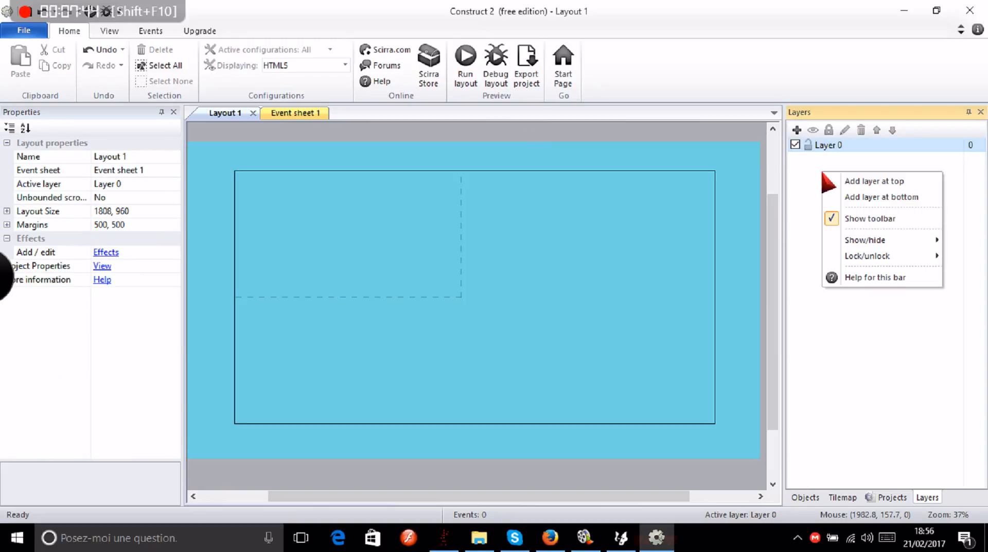
left_click(875, 181)
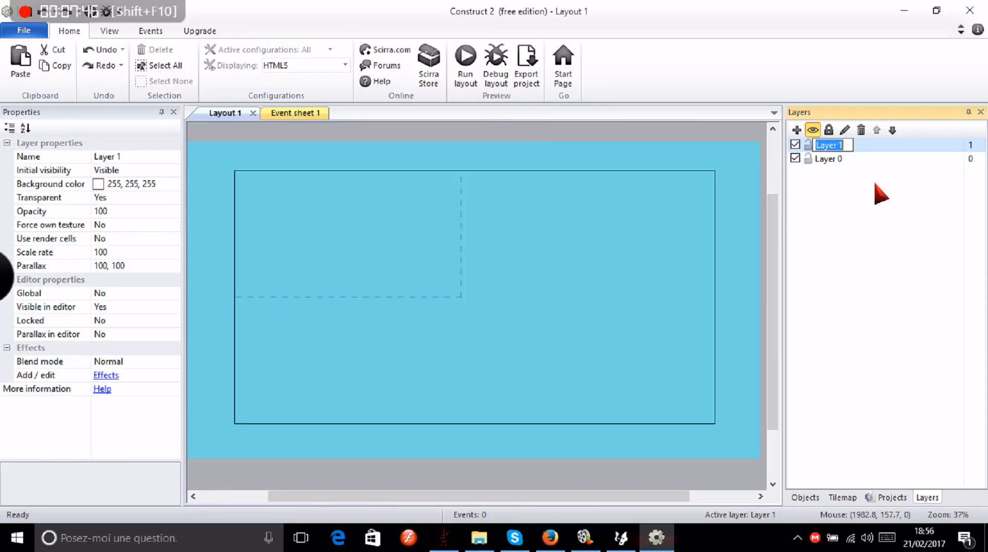
key("Return")
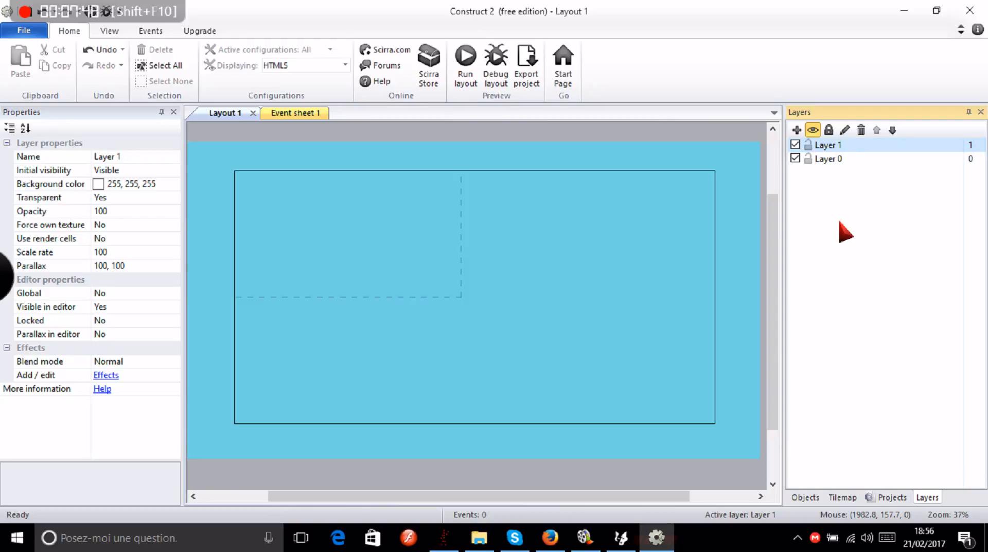
left_click(817, 159)
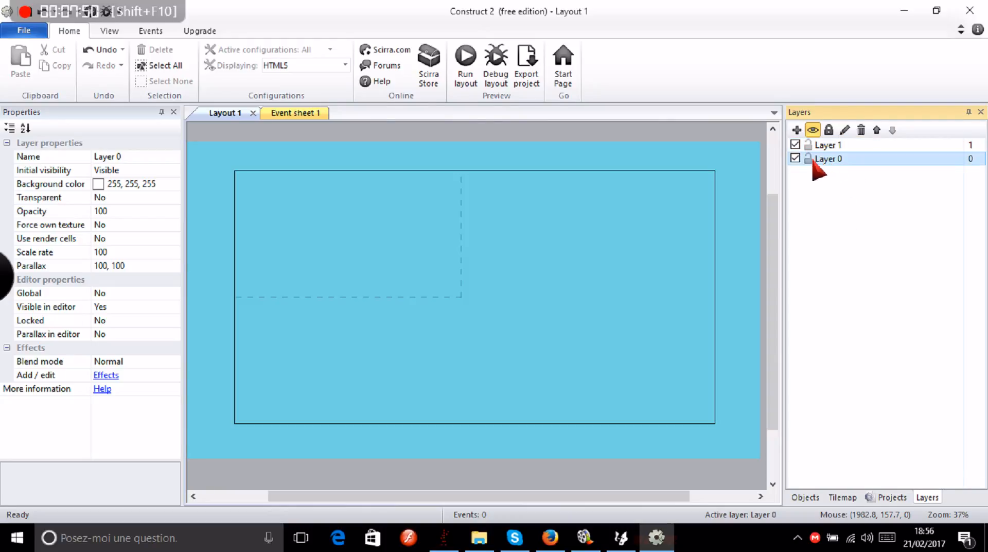
left_click(819, 146)
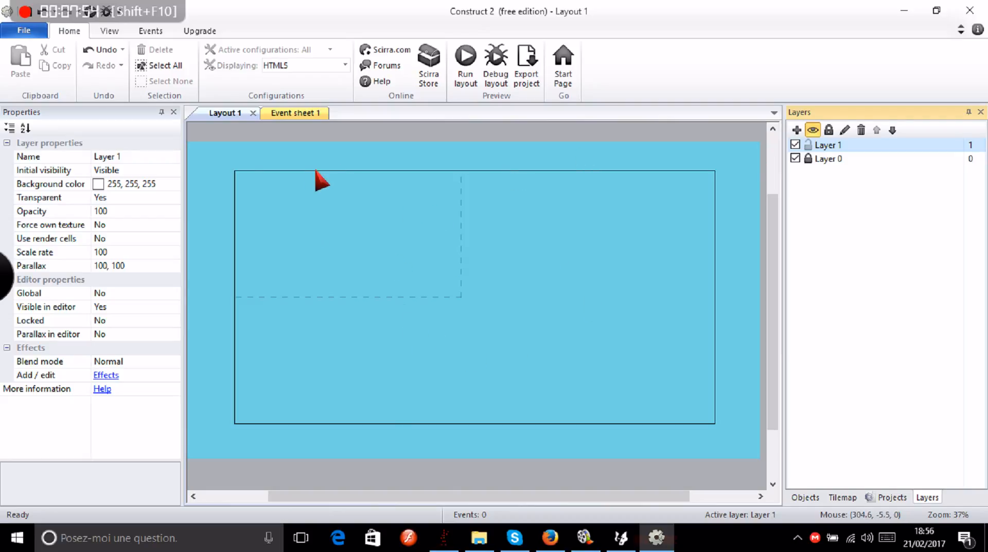
- Insert a new Sprite object on Layer 1 near the middle of the layout
double_click(505, 298)
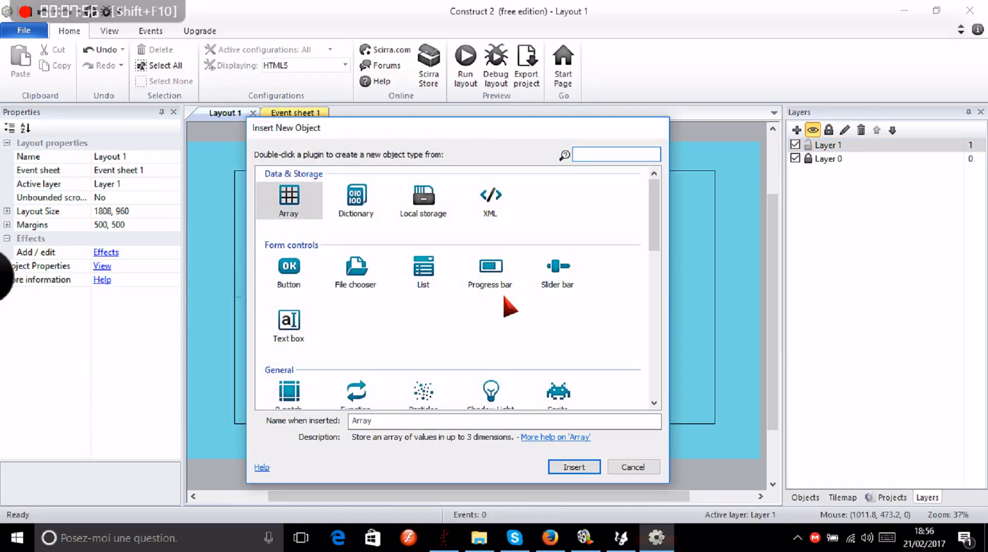
scroll(509, 309, "down", 3)
left_click(562, 322)
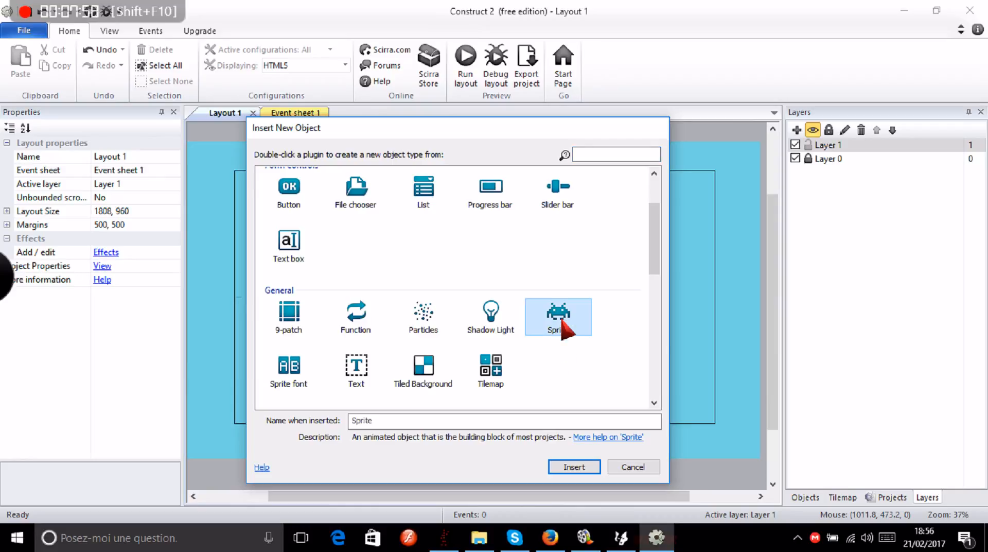
left_click(573, 466)
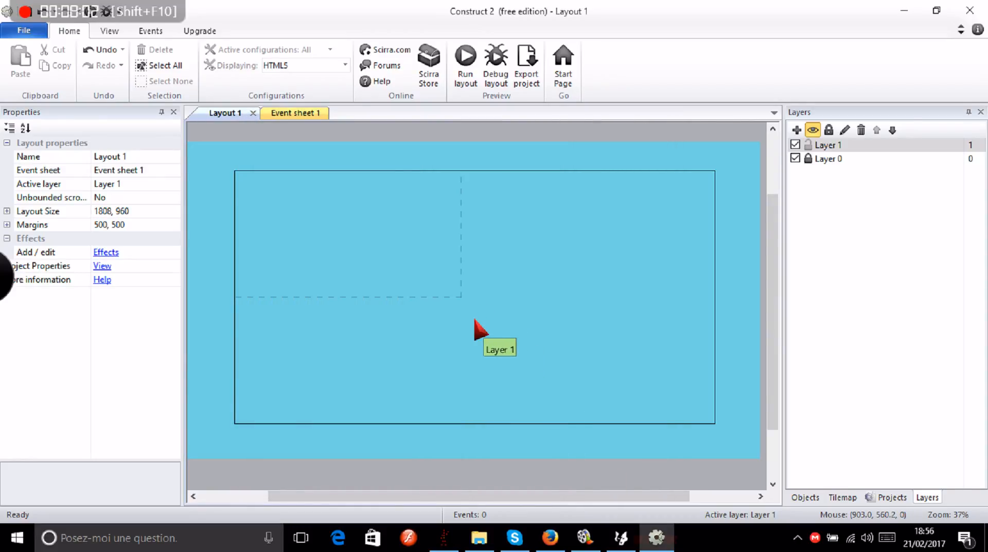
left_click(475, 320)
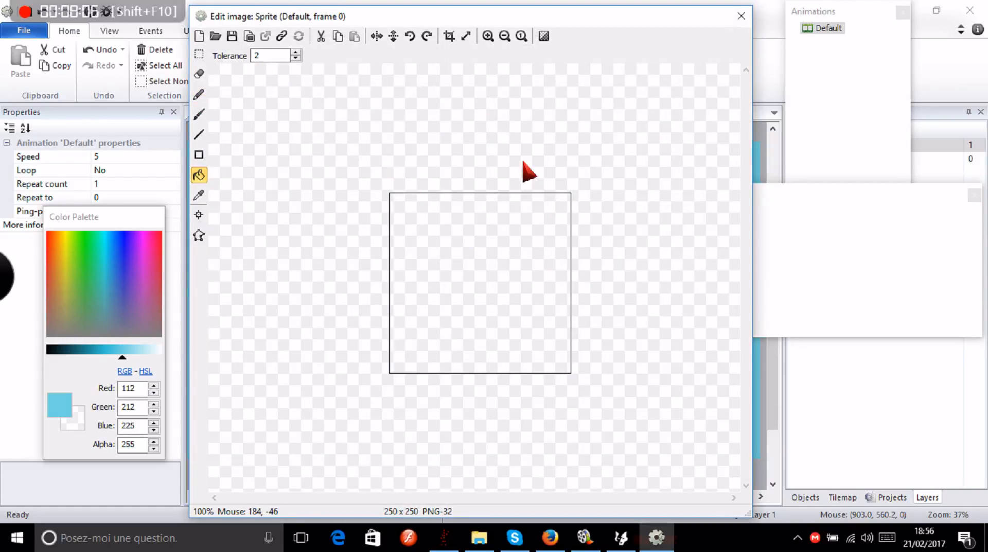
- Choose black as the drawing color and resize the sprite's image canvas to 500 x 500 pixels with the Stretch option
left_click(788, 210)
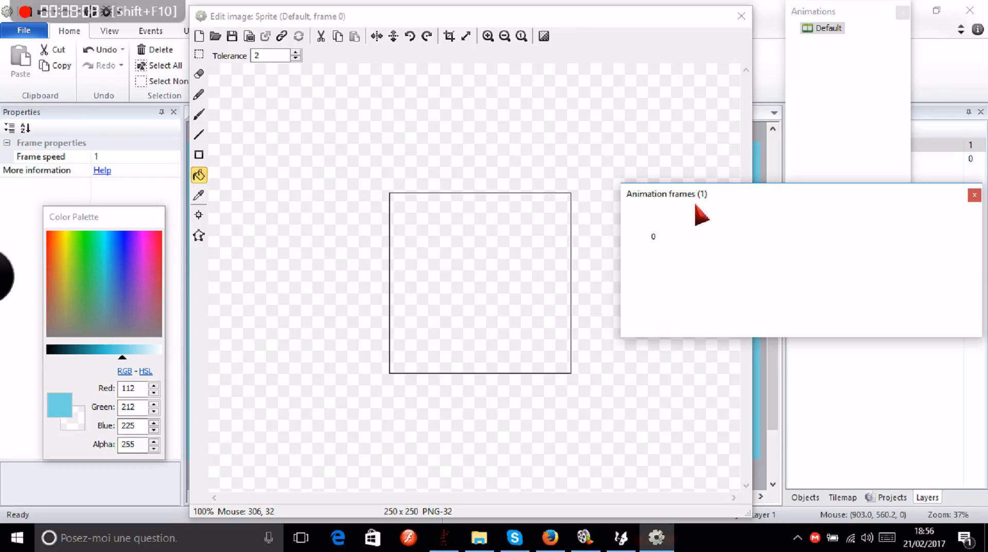
left_click_drag(711, 211, 725, 264)
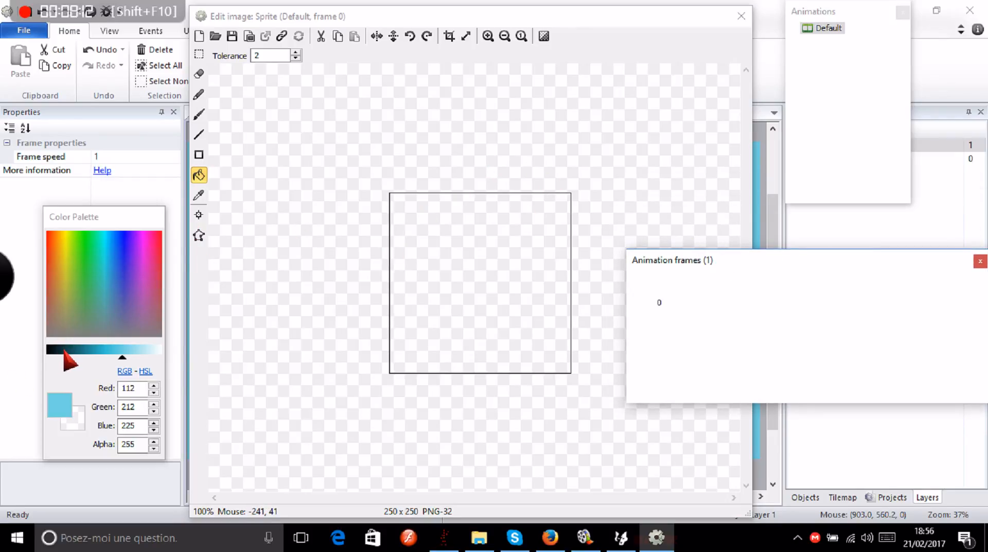
left_click_drag(64, 350, 32, 352)
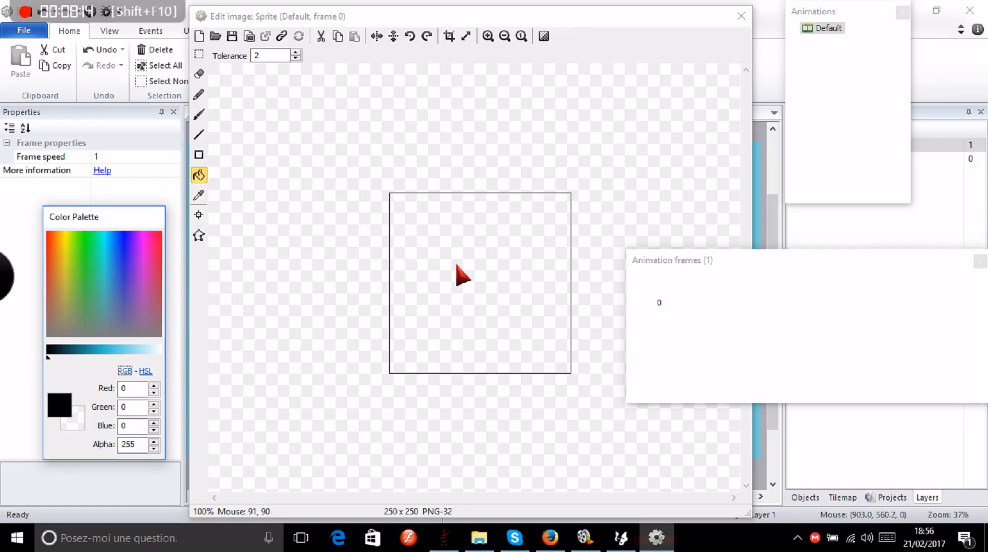
left_click(467, 37)
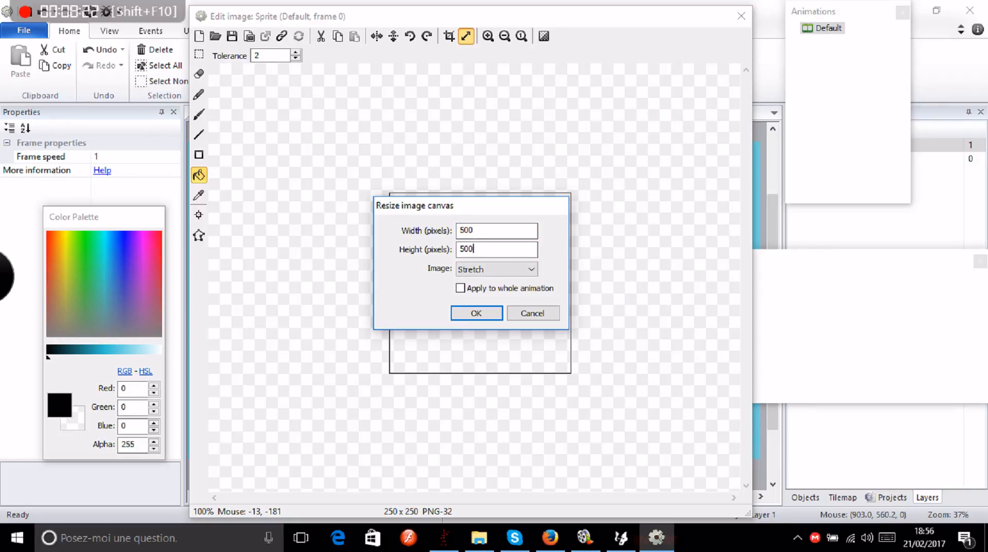
left_click(476, 313)
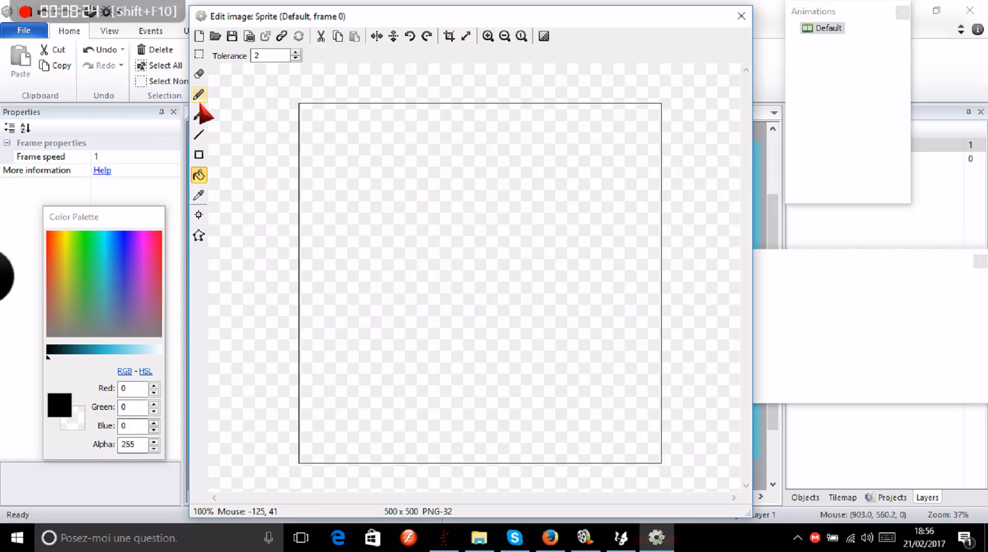
- Paint a few black strokes on the sprite's canvas with the size 30 brush and undo them all
left_click(199, 114)
mouse_move(461, 178)
left_mouse_down()
mouse_move(451, 199)
mouse_move(479, 323)
mouse_move(459, 410)
left_mouse_up()
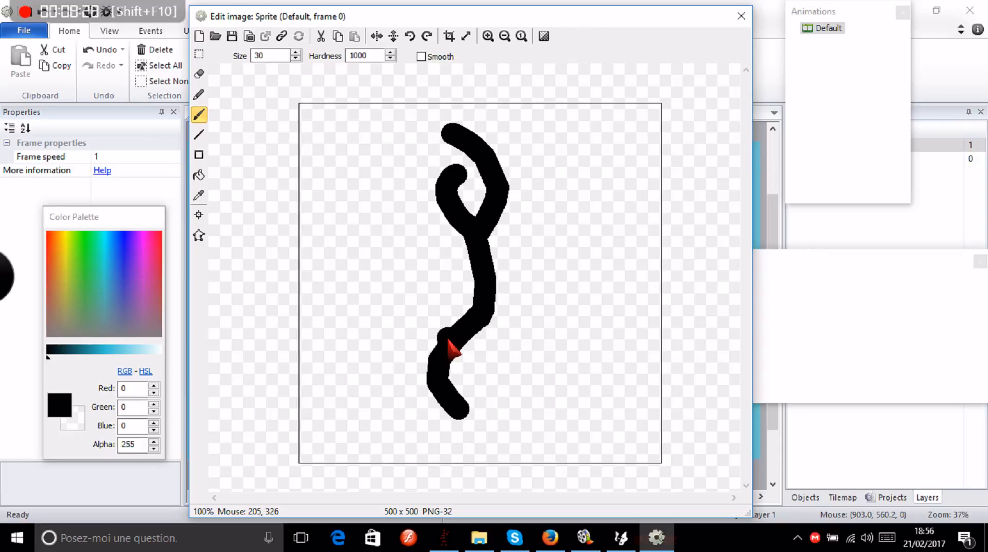
key("ctrl+z")
key("ctrl+z")
key("ctrl+z")
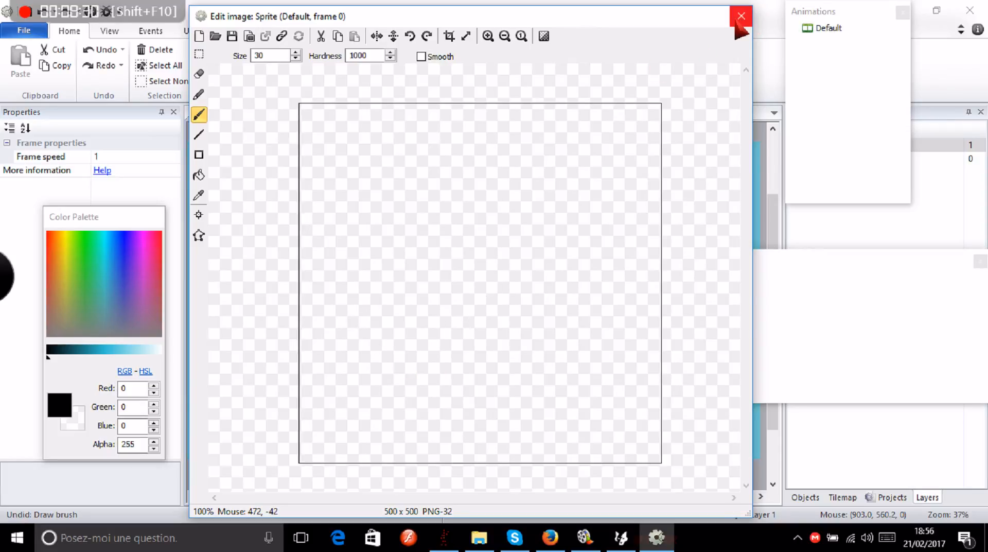
- Close the image editor, then place the sprite at the layout's lower edge and shrink it to about 500, 214 at position 558, 844
left_click(739, 21)
left_click_drag(523, 265, 404, 331)
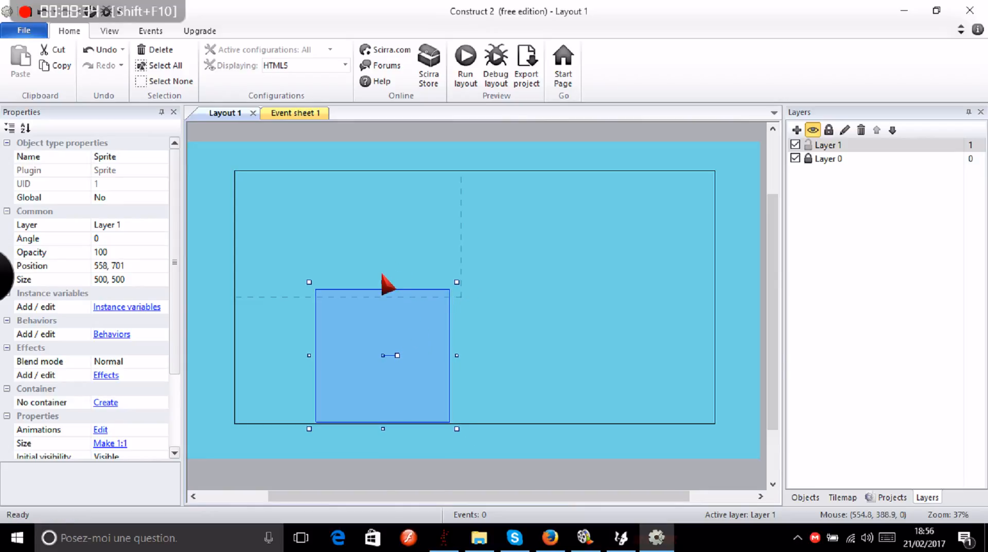
left_click_drag(383, 280, 383, 357)
- Delete the sprite from the layout
right_click(375, 378)
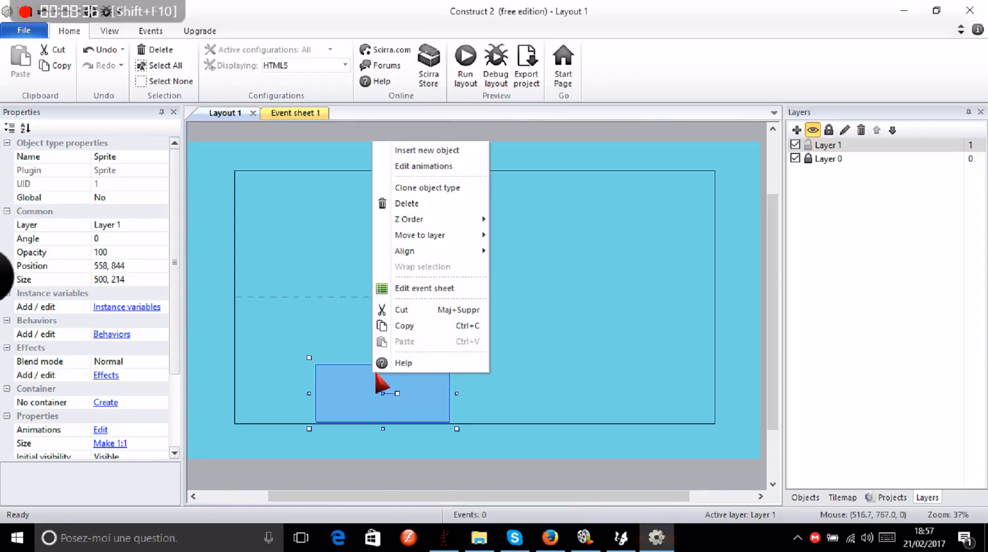
left_click(407, 204)
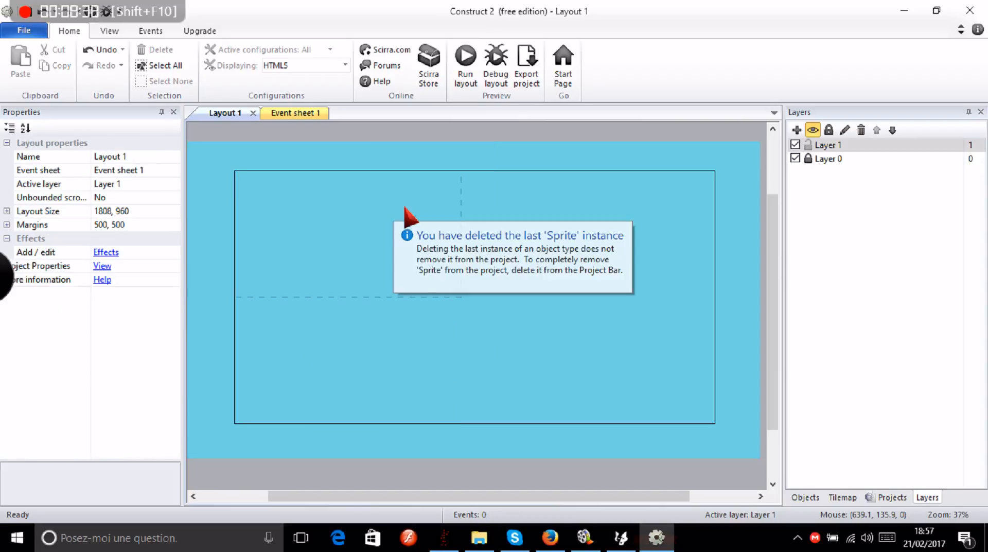
left_click_drag(342, 238, 618, 375)
left_click_drag(349, 196, 380, 207)
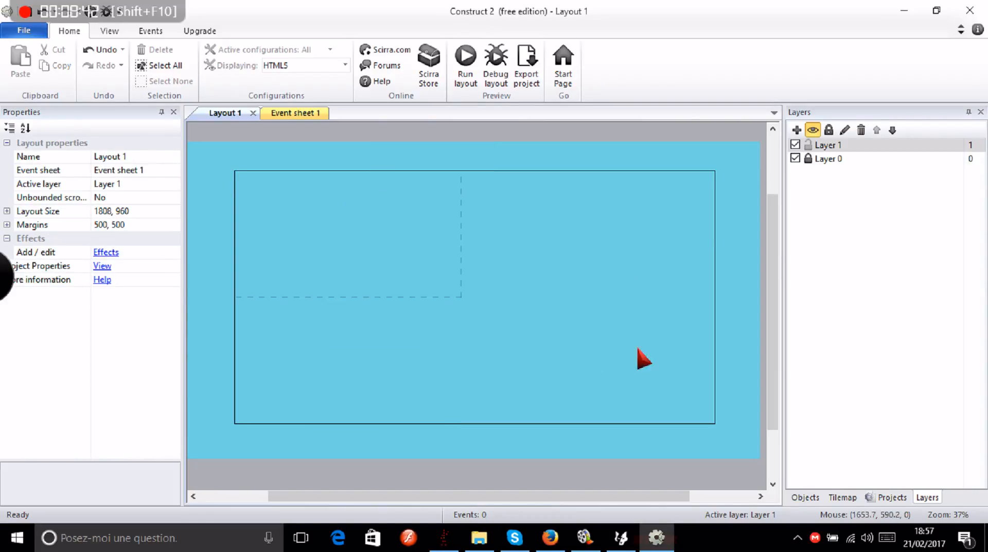
- Examine the descriptions of the General, Input and Media object types available for insertion
double_click(469, 249)
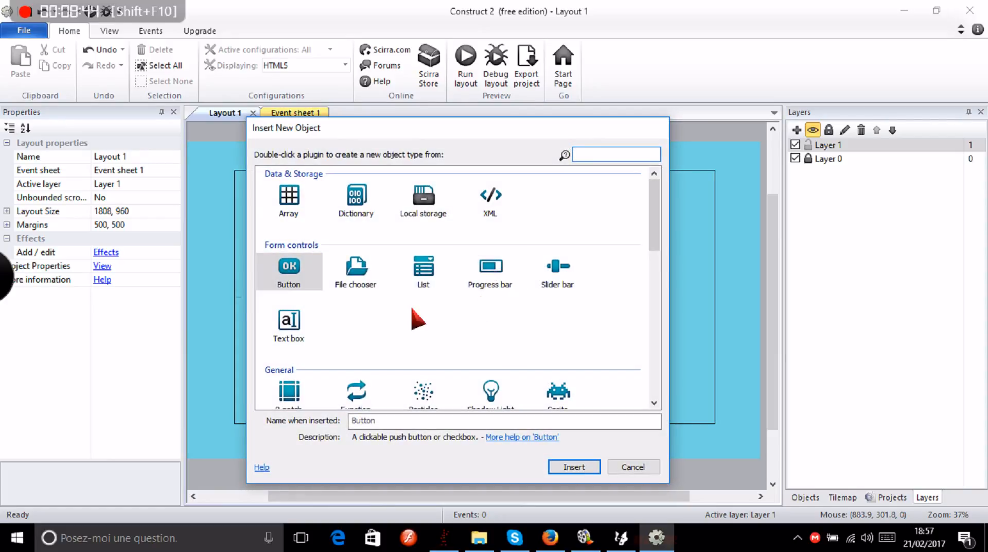
scroll(408, 319, "down", 4)
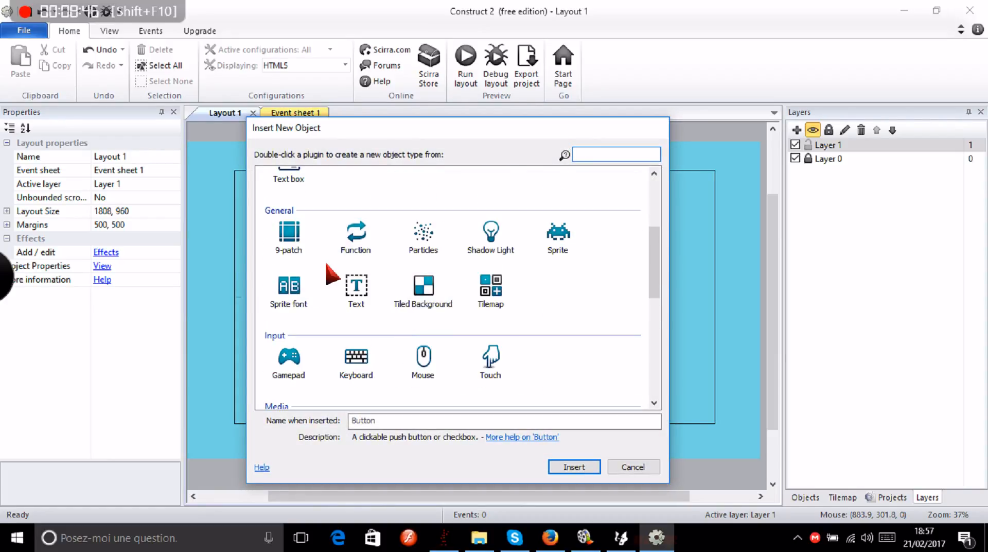
left_click(410, 239)
left_click(502, 248)
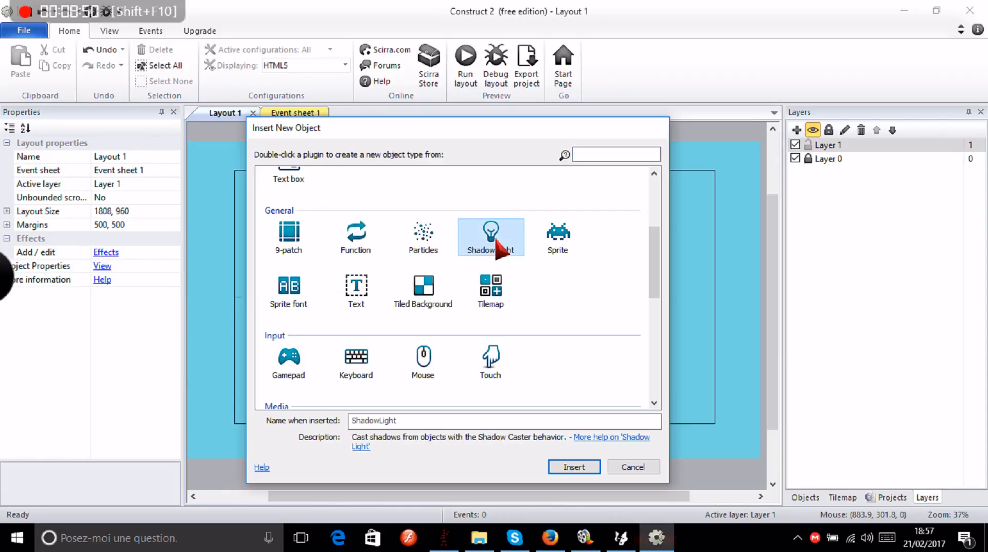
left_click(360, 289)
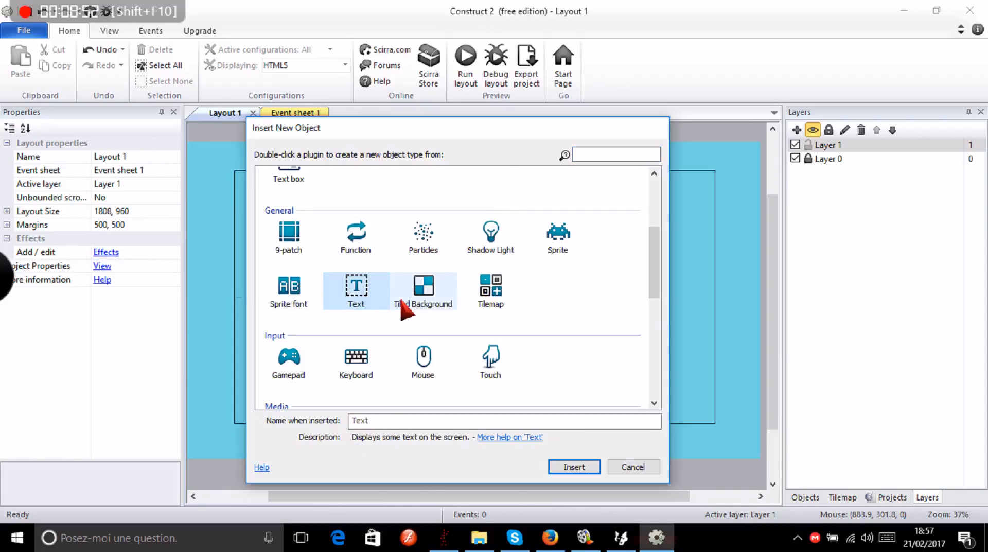
scroll(403, 309, "down", 2)
left_click(294, 281)
left_click(363, 286)
left_click(440, 285)
left_click(494, 278)
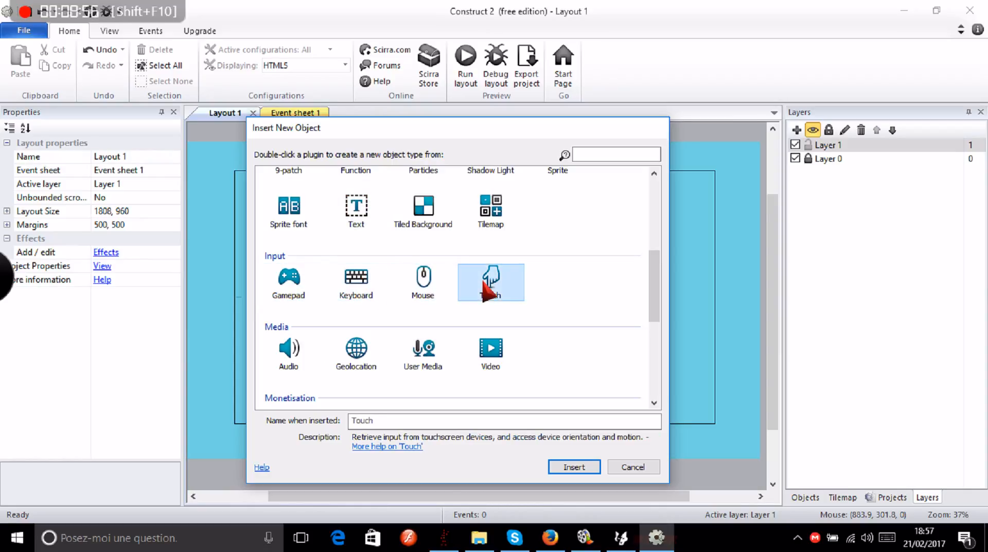
left_click(309, 283)
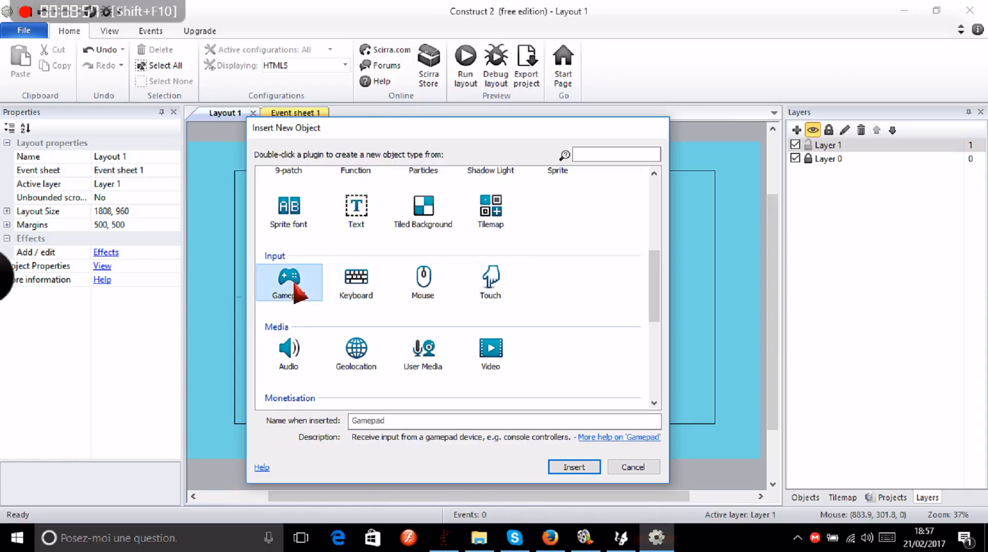
left_click(289, 358)
left_click(350, 361)
left_click(505, 353)
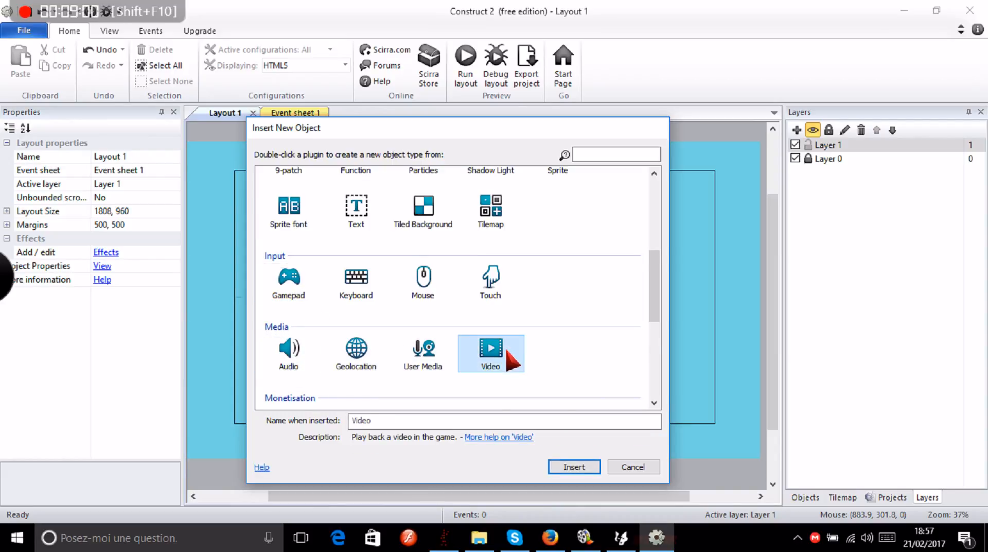
- Examine the Platform specific object types, including Google Play, Kongregate, Game Center and Windows Store, and close the object list without inserting anything
scroll(507, 352, "down", 5)
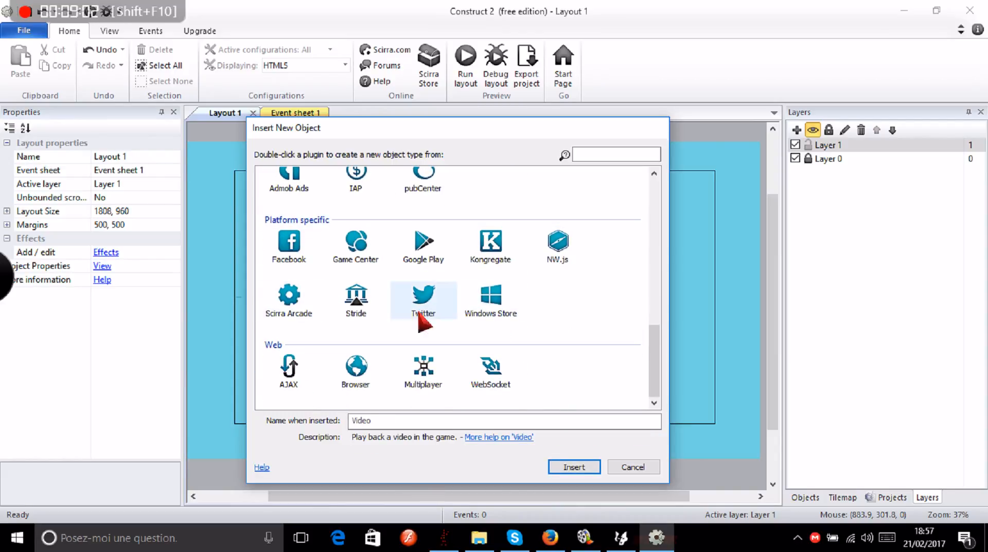
left_click(403, 299)
left_click(378, 292)
left_click(415, 260)
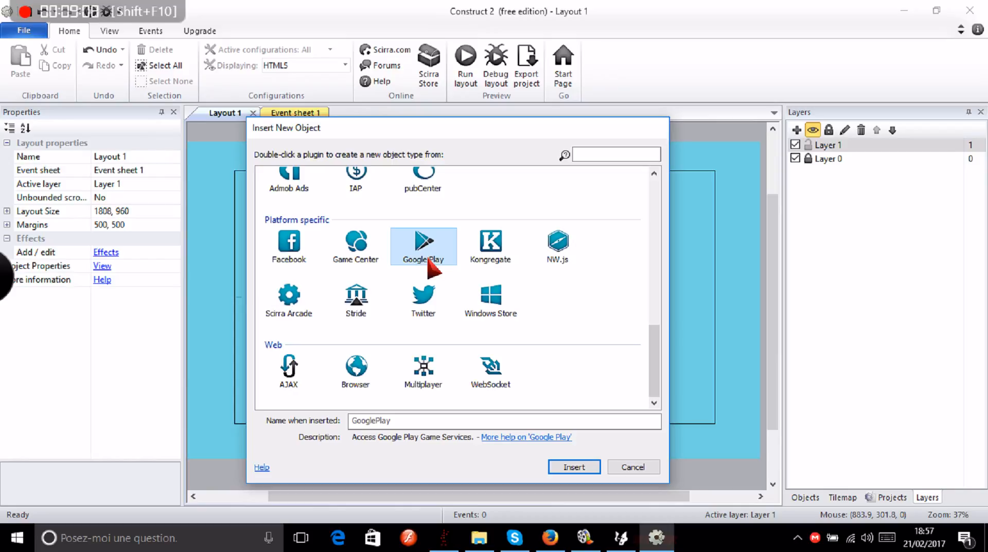
left_click(562, 327)
left_click(426, 257)
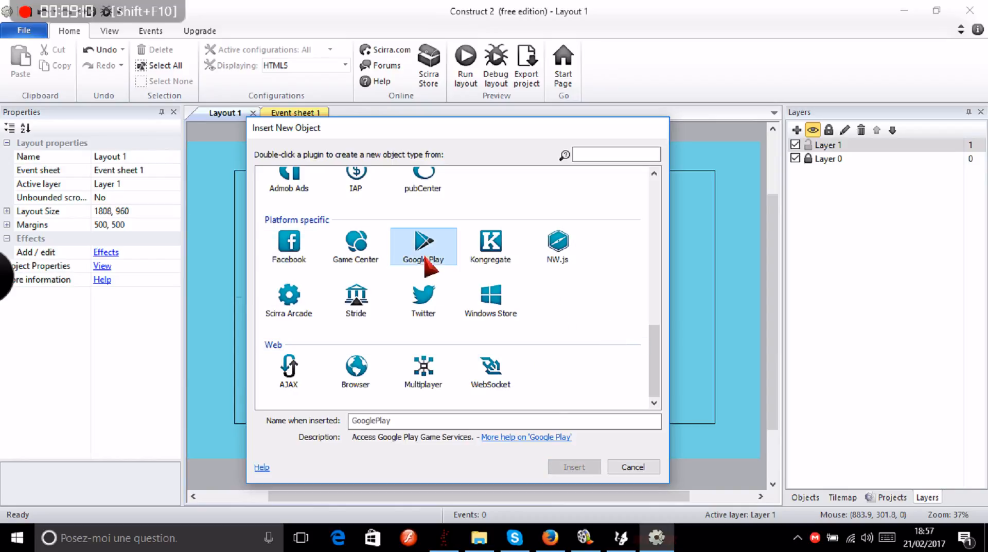
left_click(613, 404)
left_click(478, 257)
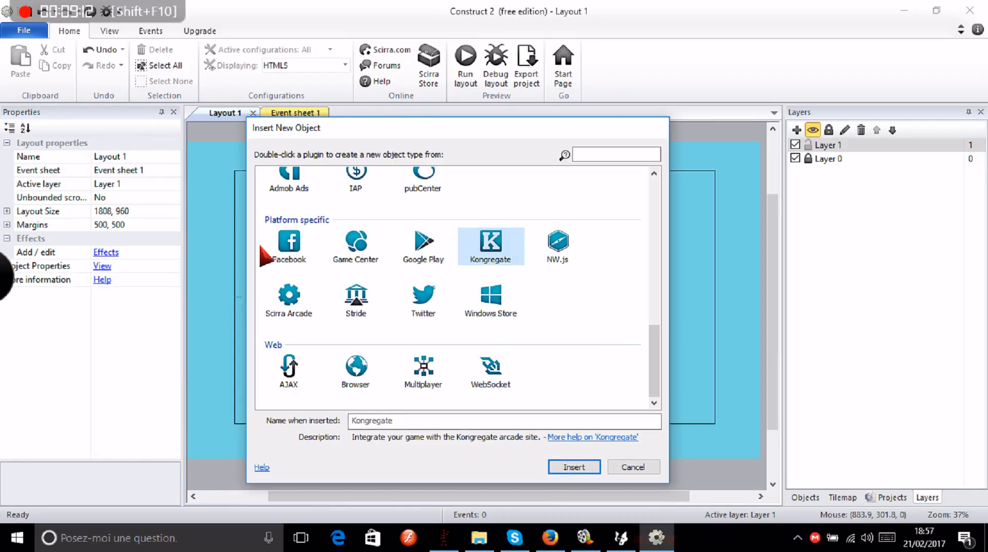
left_click(278, 247)
left_click(360, 247)
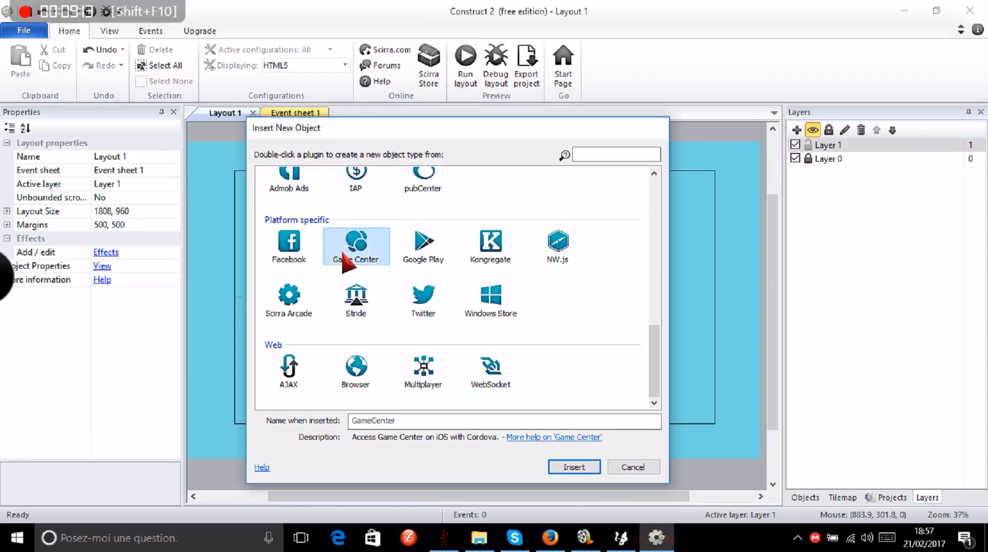
left_click(442, 264)
left_click(494, 260)
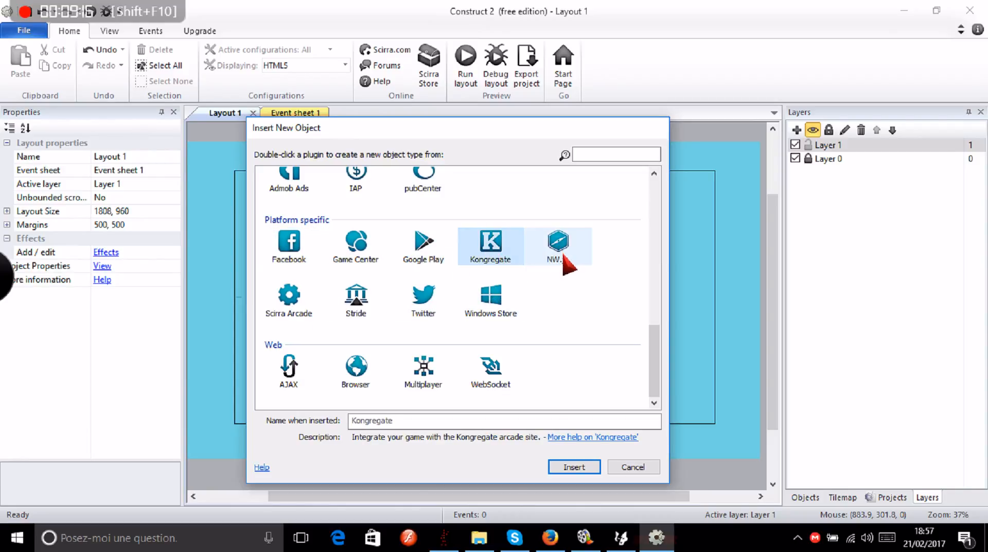
left_click(421, 304)
left_click(497, 301)
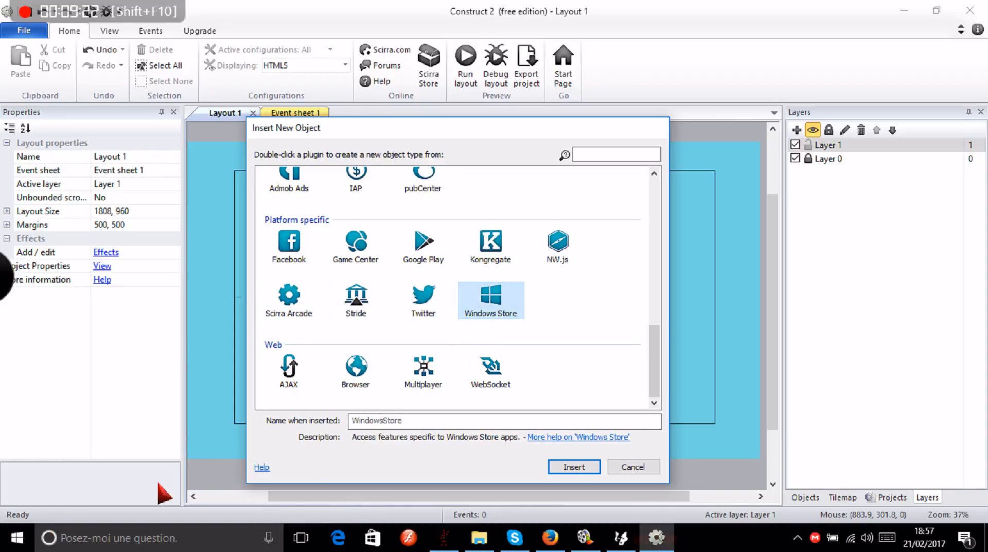
scroll(505, 281, "up", 5)
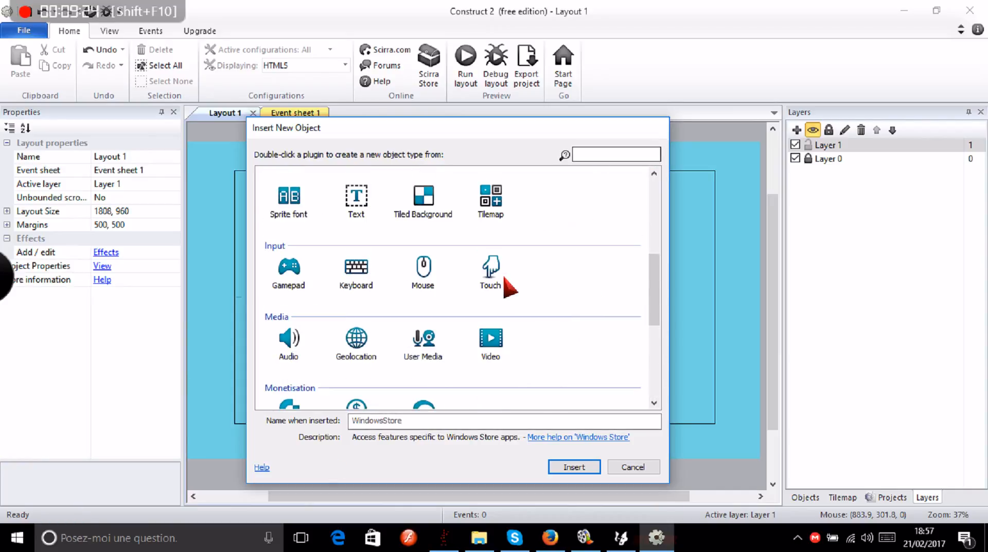
scroll(510, 286, "up", 4)
scroll(510, 287, "down", 2)
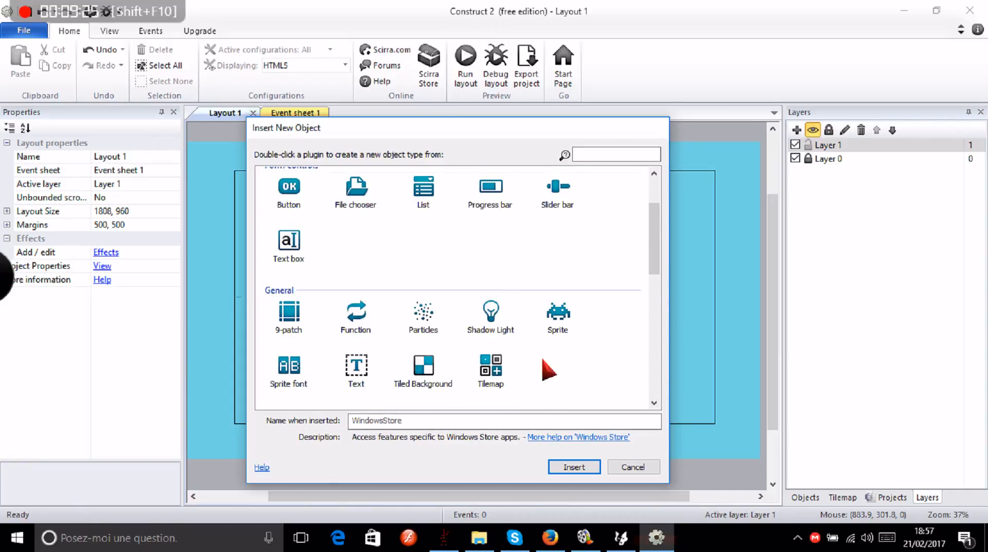
left_click(632, 467)
left_click_drag(371, 214, 674, 388)
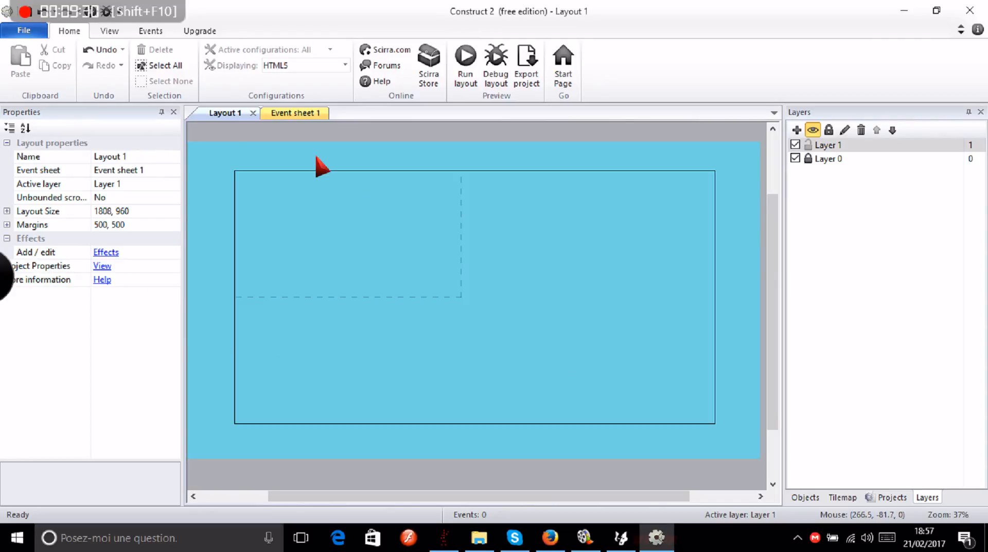
left_click_drag(353, 239, 802, 436)
left_click_drag(538, 496, 497, 495)
left_click_drag(434, 274, 441, 269)
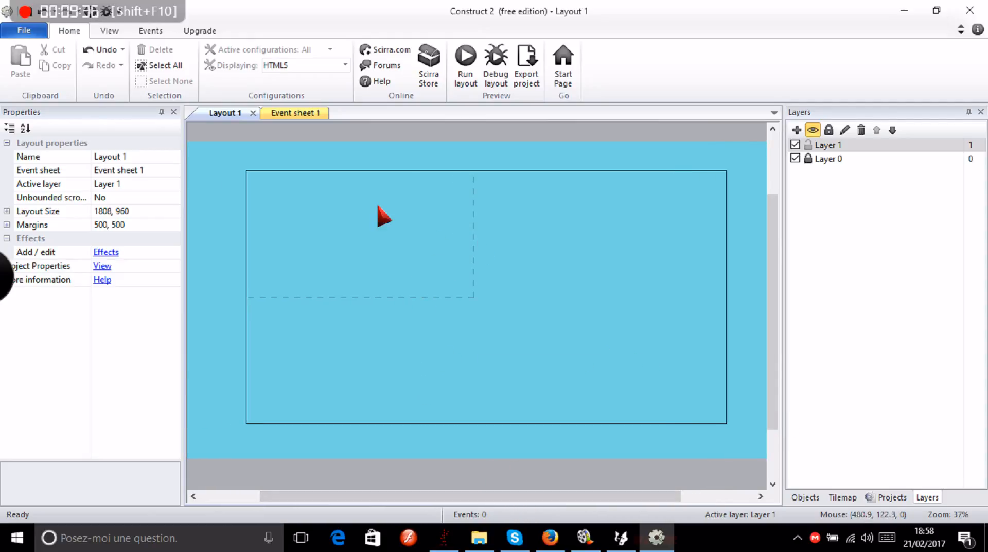
- Open Event sheet 1, view the objects offered for a new event, and cancel the event
left_click(303, 114)
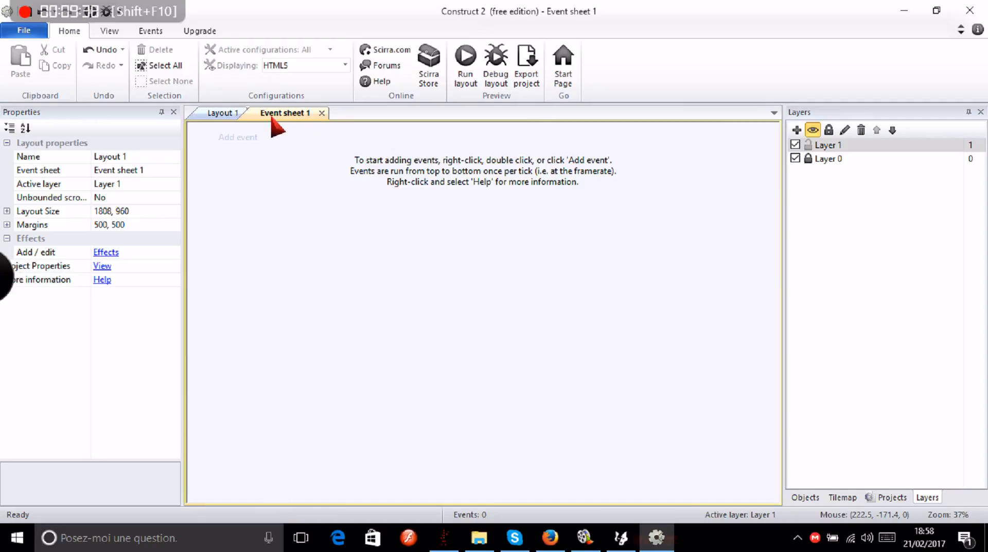
left_click(241, 138)
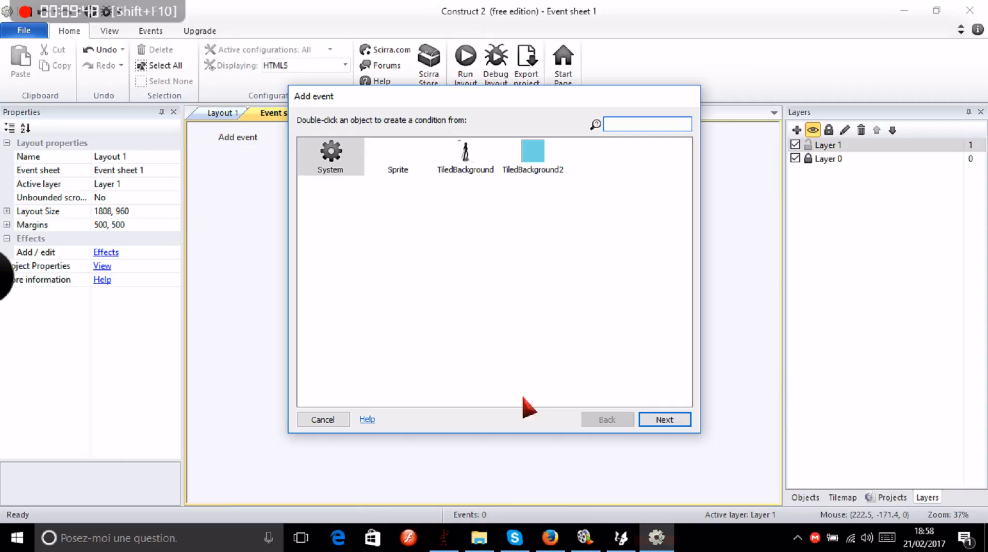
left_click(347, 419)
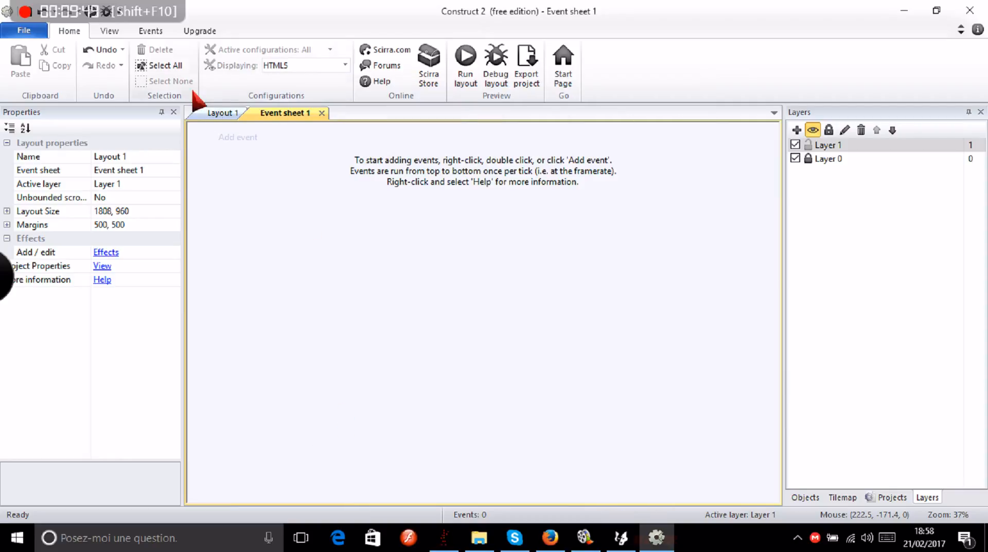
- Start a new event, look over the available objects and examine the conditions offered for the Sprite object
left_click(240, 139)
left_click(400, 164)
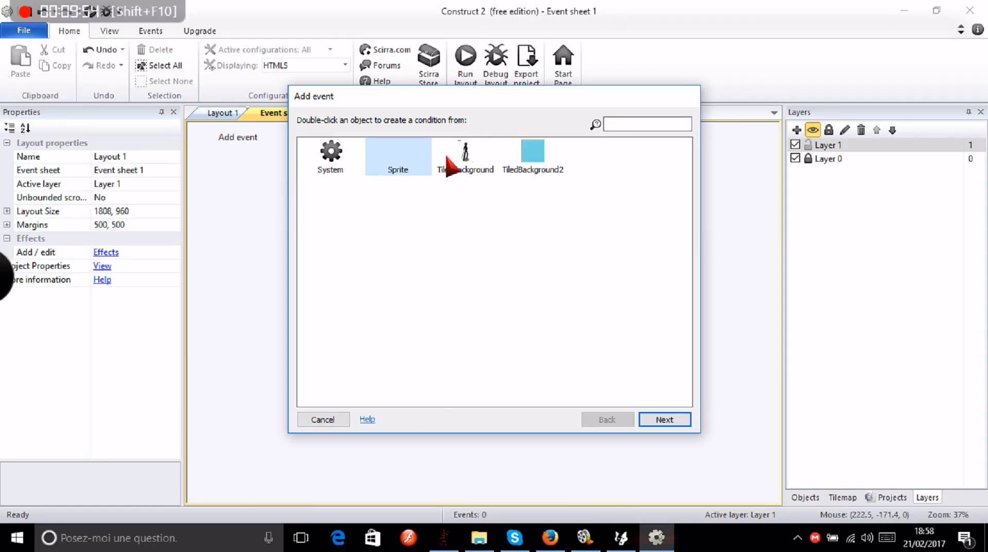
left_click(466, 156)
left_click(535, 164)
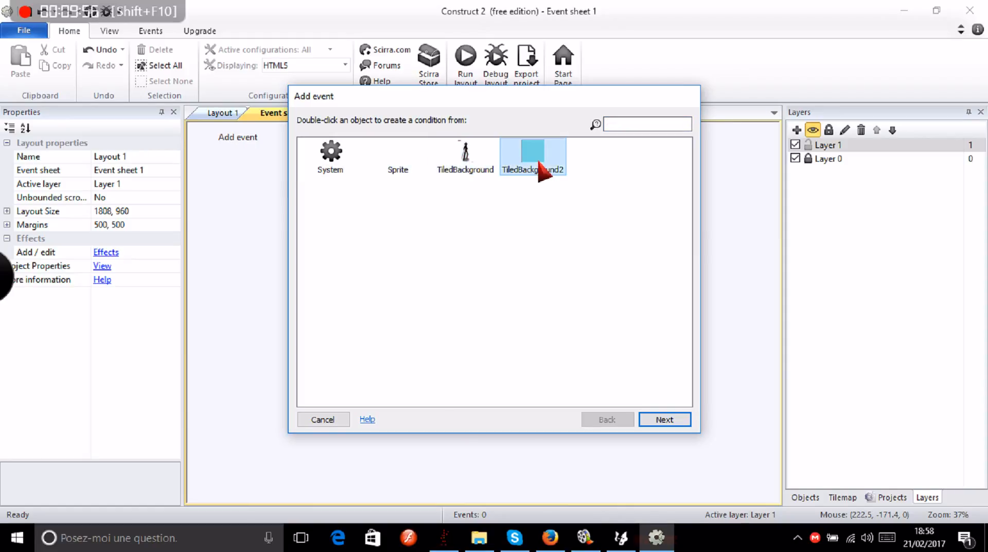
double_click(391, 169)
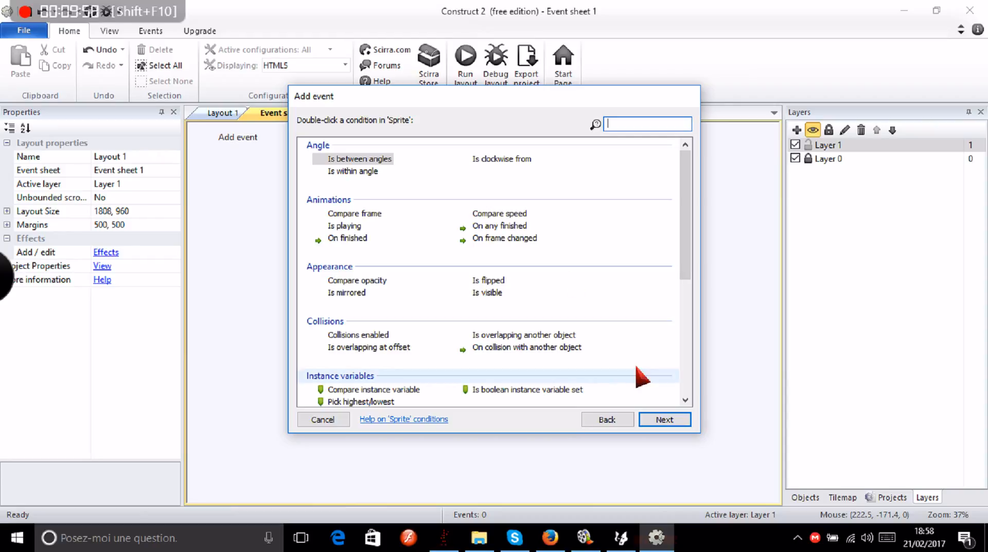
left_click(612, 420)
left_click(329, 154)
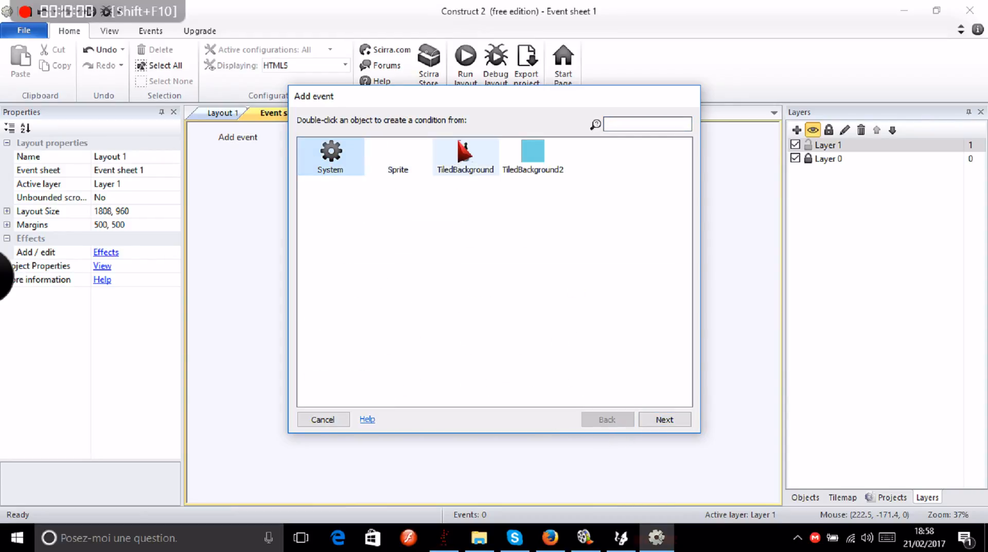
- Examine the conditions offered for the TiledBackground object, from Angle to Z Order, and cancel the event
left_click(460, 162)
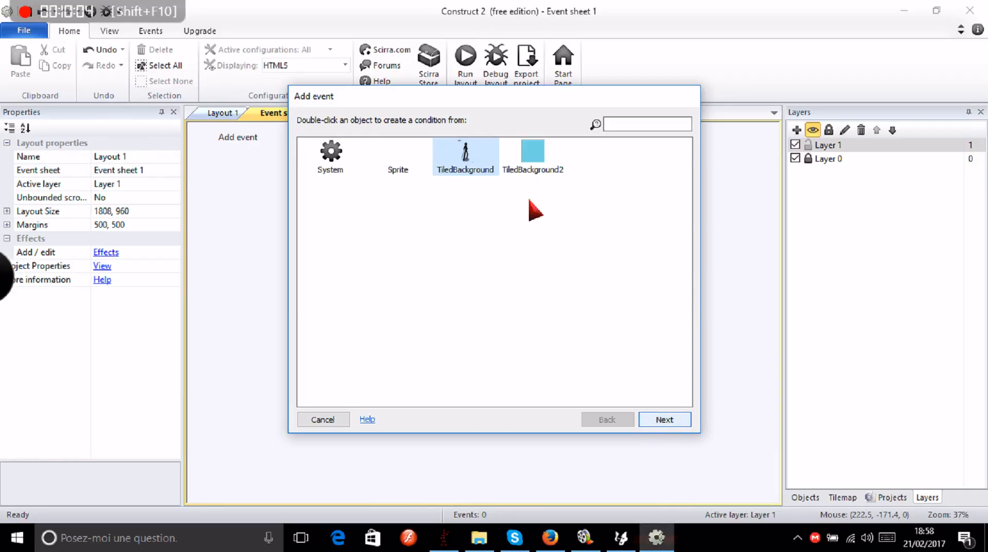
left_click(664, 420)
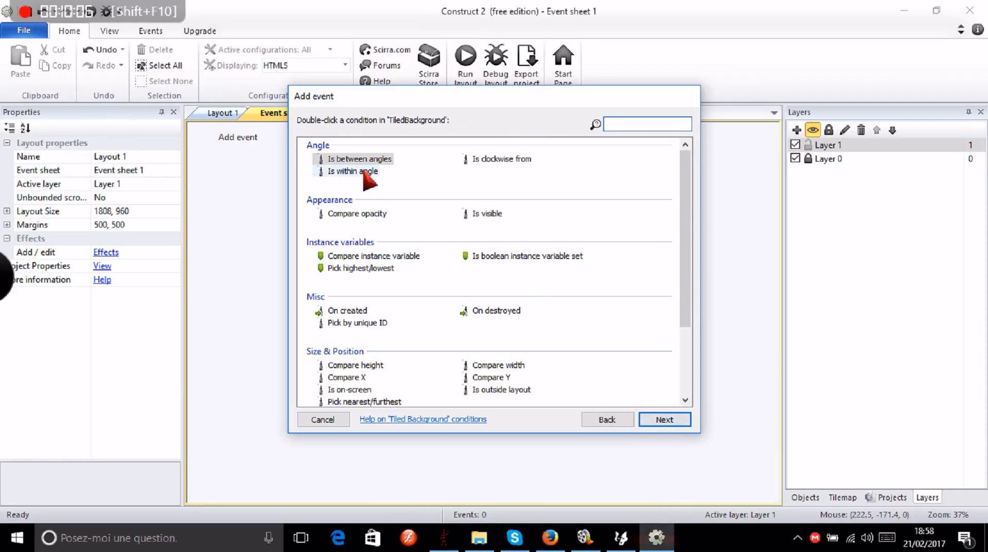
scroll(474, 181, "down", 3)
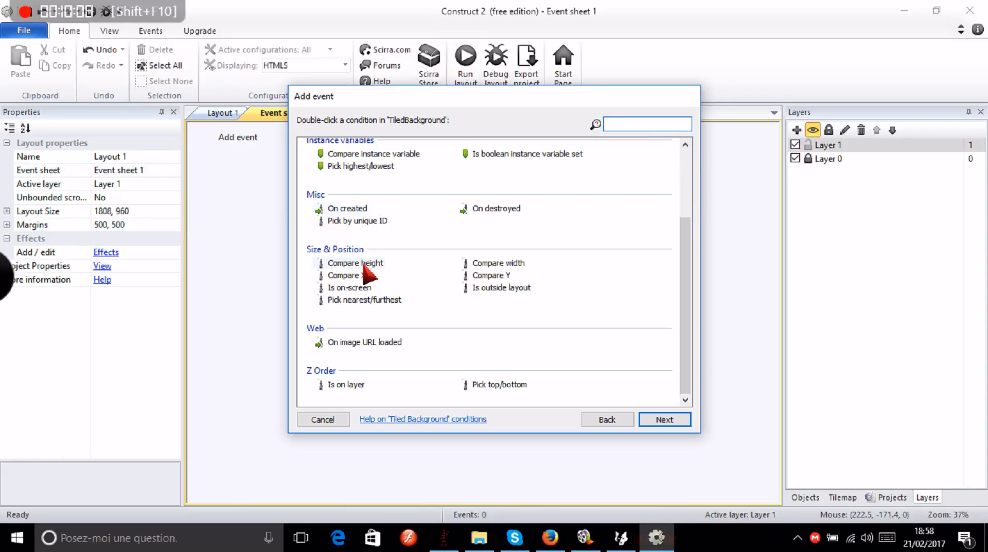
scroll(364, 269, "up", 3)
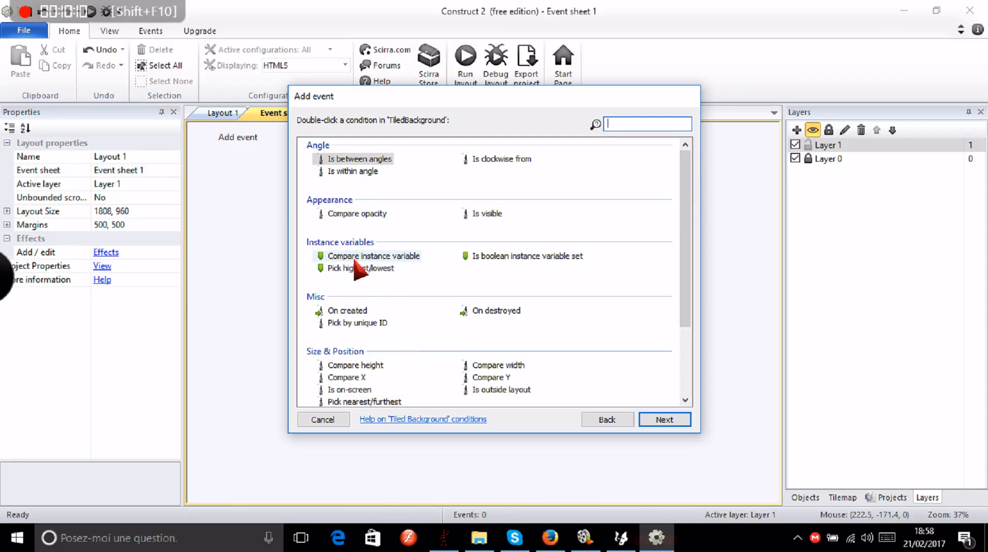
scroll(379, 257, "down", 2)
scroll(373, 319, "down", 1)
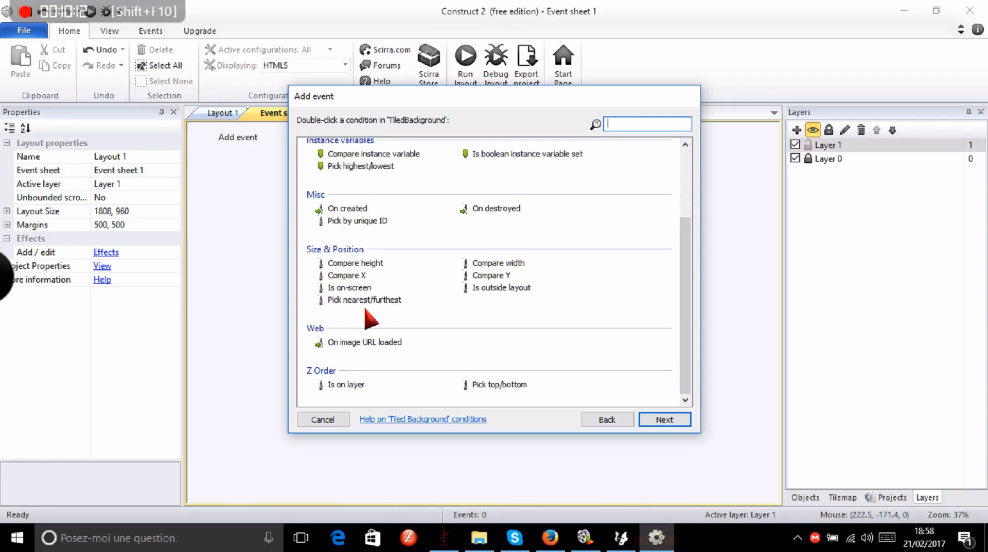
scroll(386, 353, "up", 3)
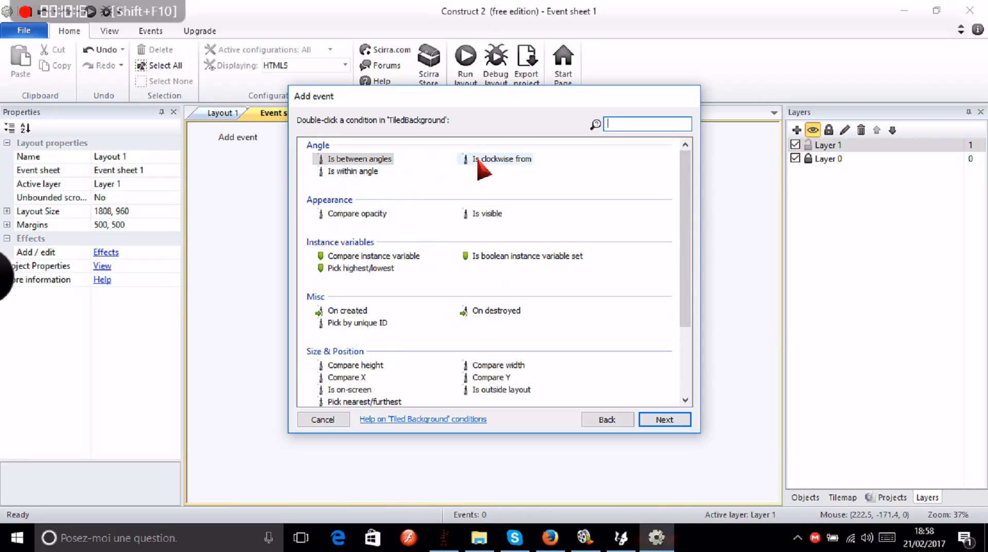
left_click(602, 420)
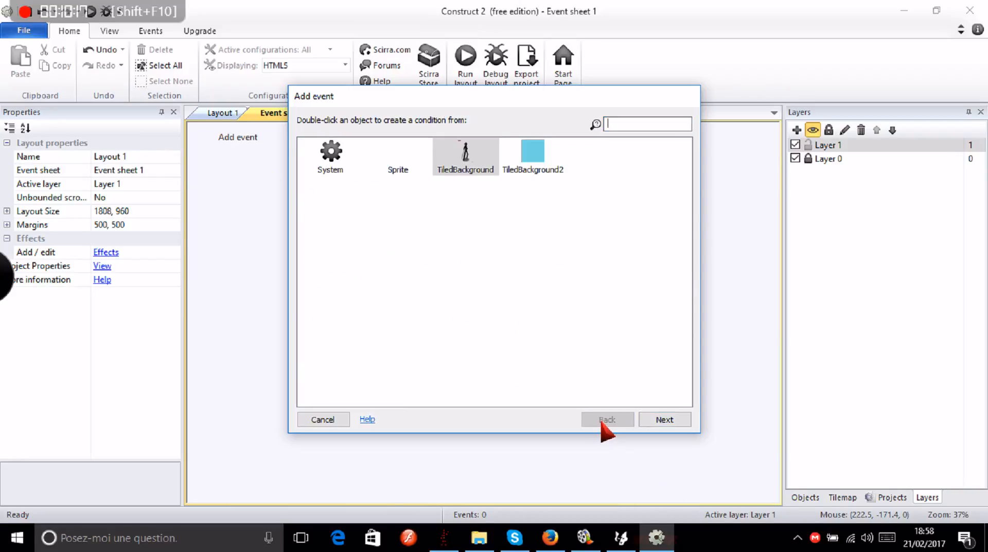
left_click(334, 419)
- Return to Layout 1 and insert a Keyboard input object into the project
left_click(216, 113)
double_click(400, 274)
scroll(396, 273, "down", 2)
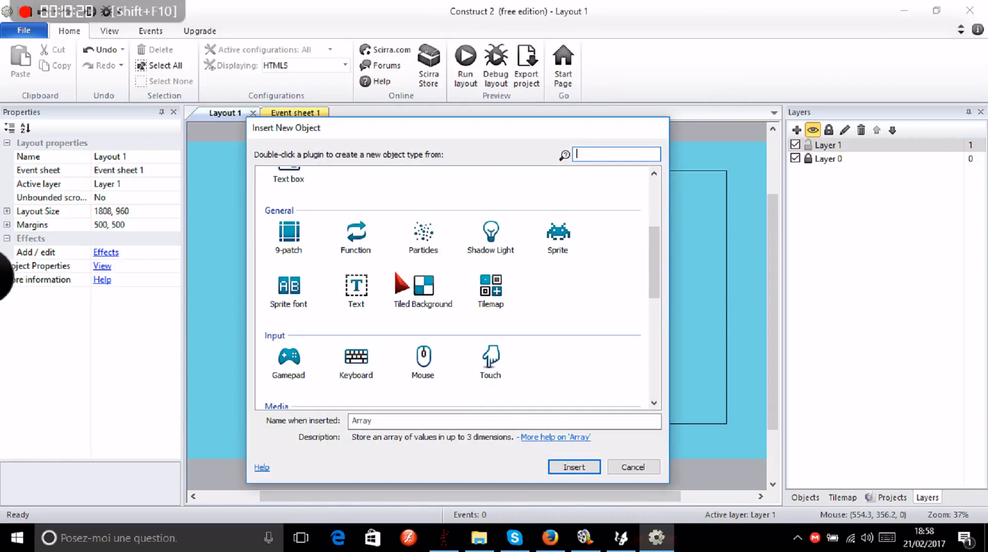
left_click(350, 361)
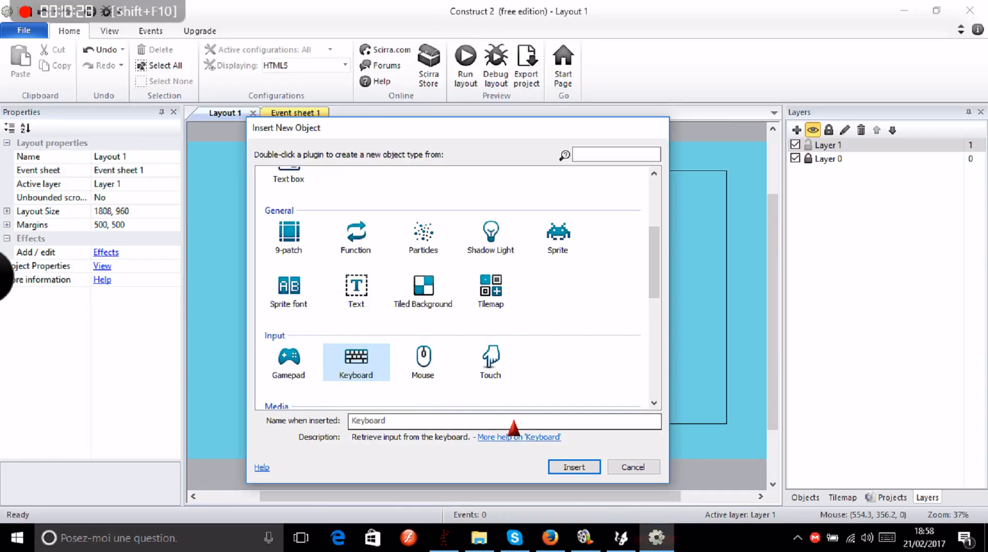
left_click(569, 466)
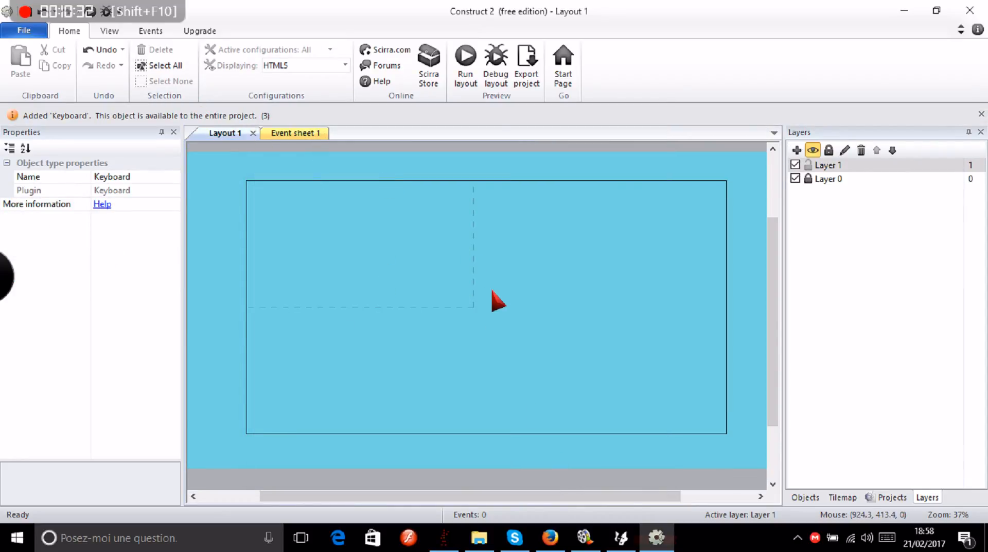
- Add an event to Event sheet 1 with the Keyboard condition Key is down, set to the Right arrow key
left_click(294, 135)
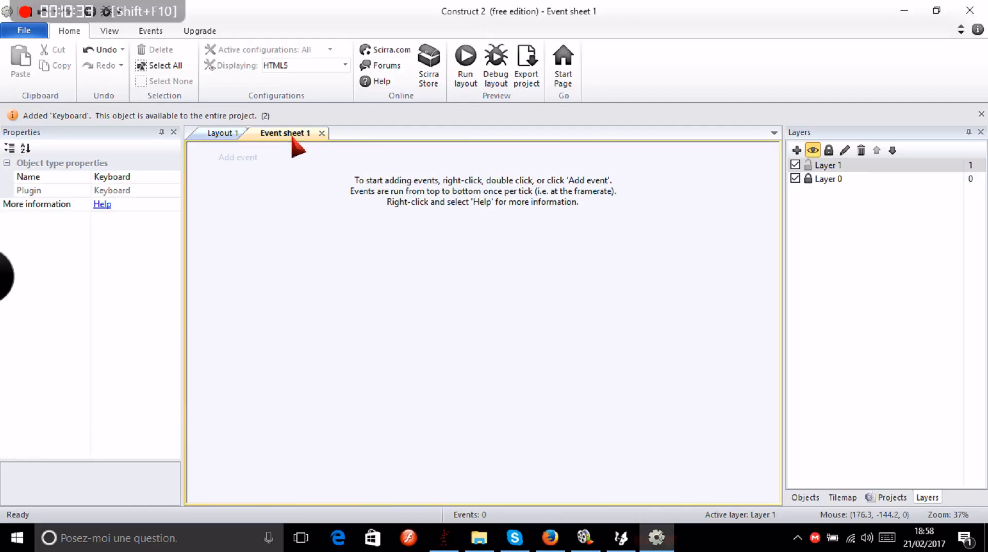
left_click(226, 158)
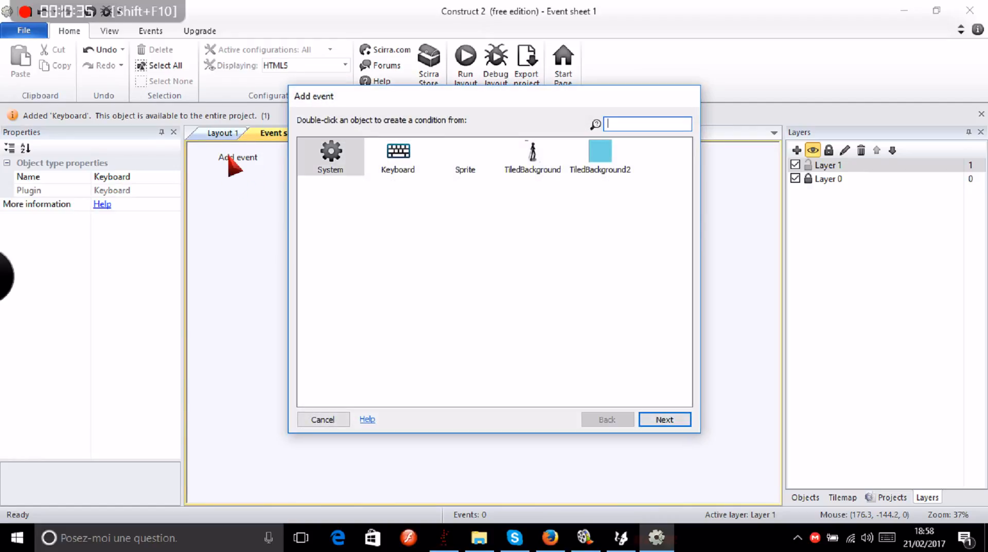
left_click(393, 168)
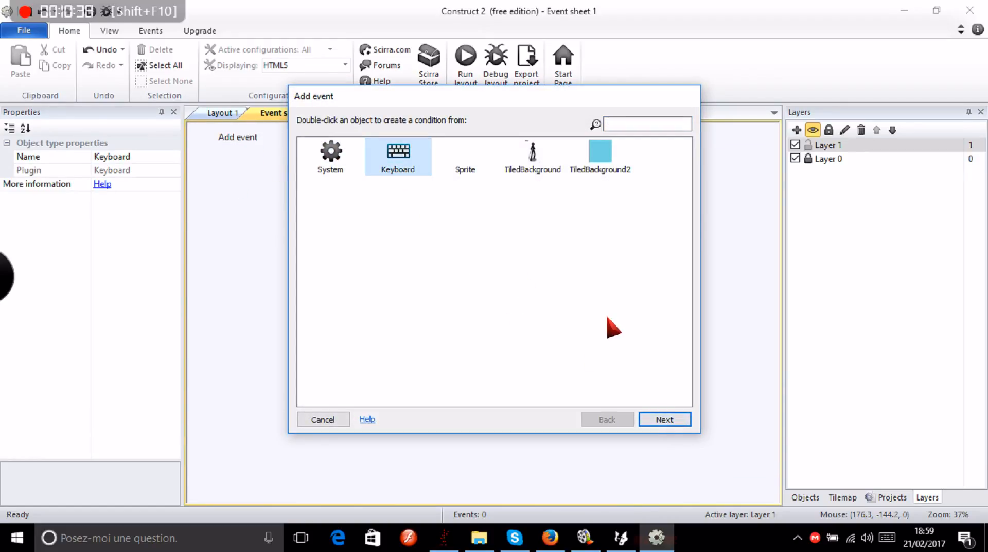
left_click(658, 420)
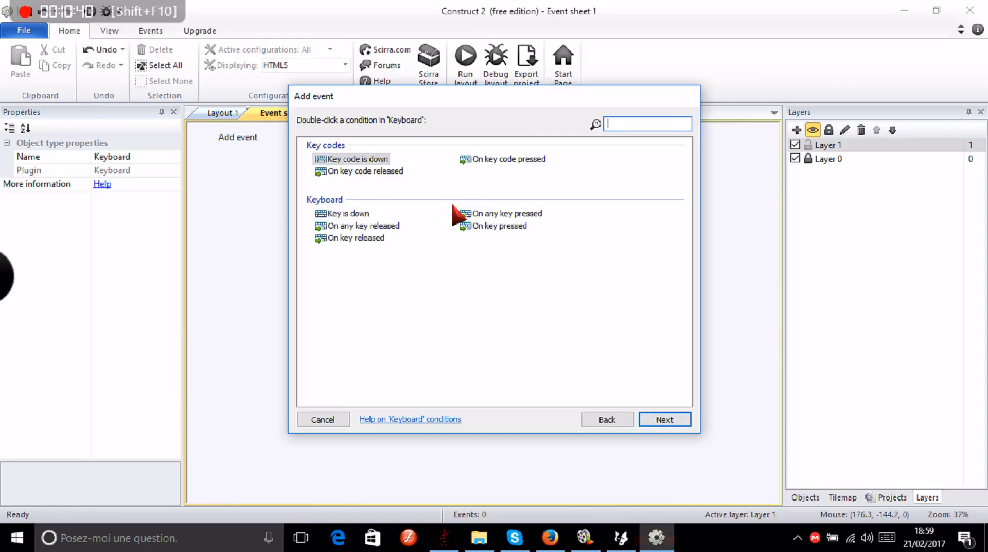
left_click(338, 214)
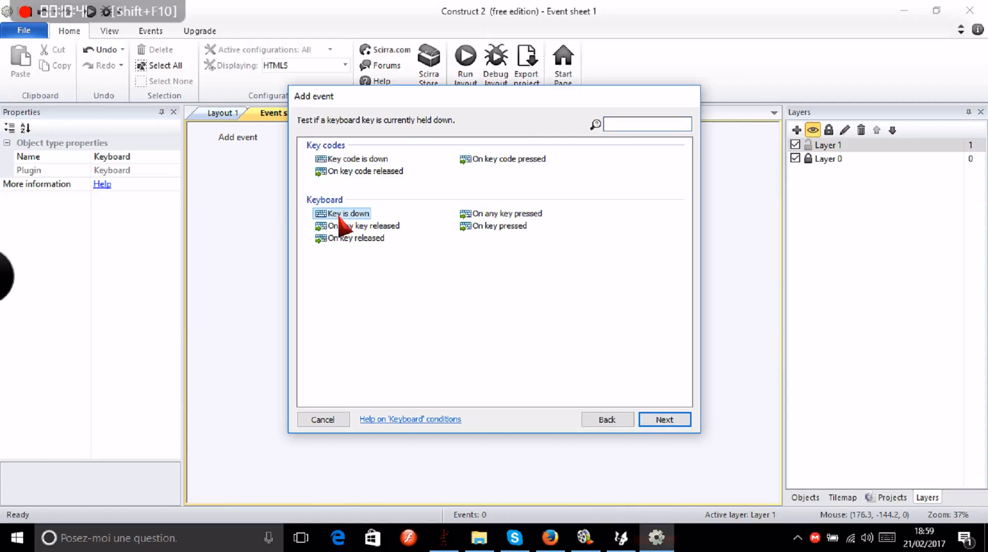
left_click(654, 420)
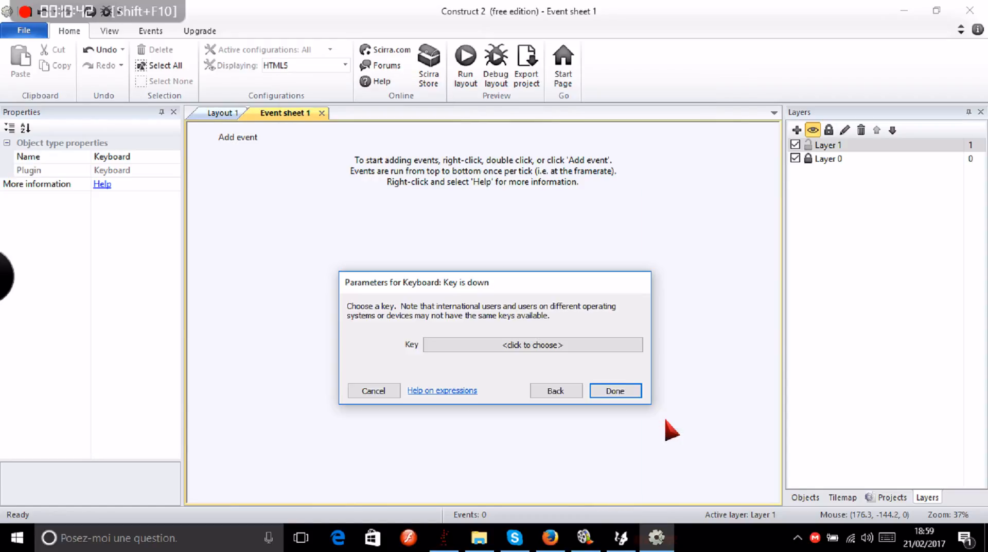
left_click(515, 344)
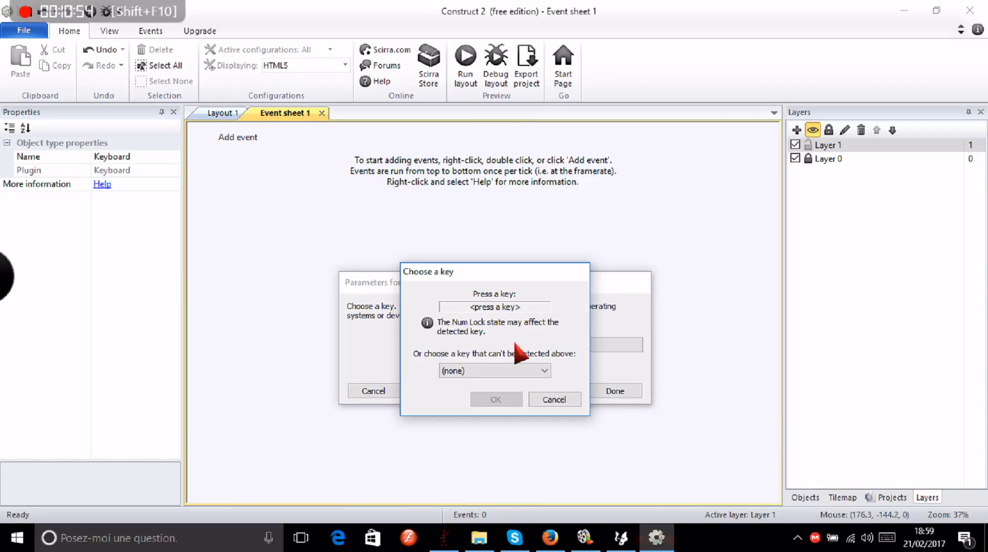
key("Right")
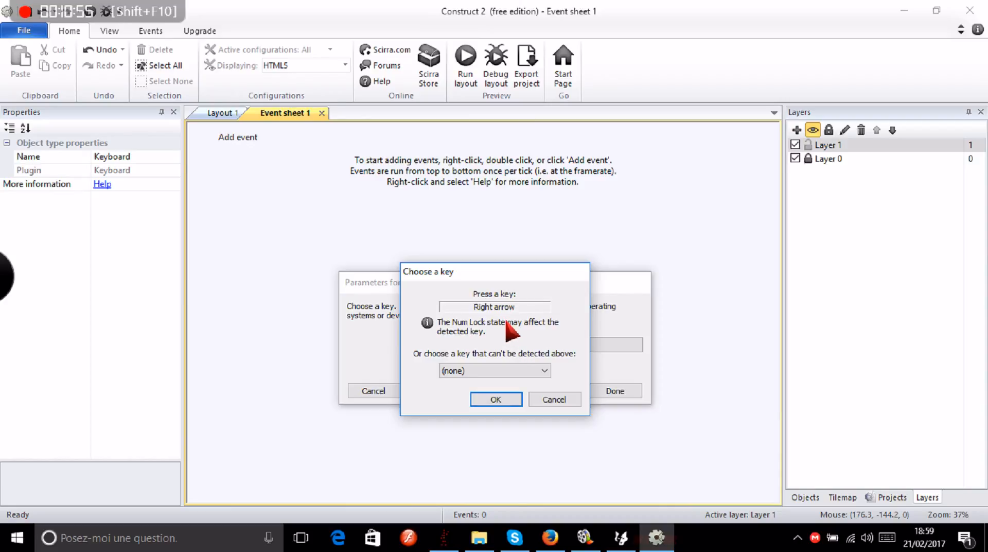
left_click(498, 399)
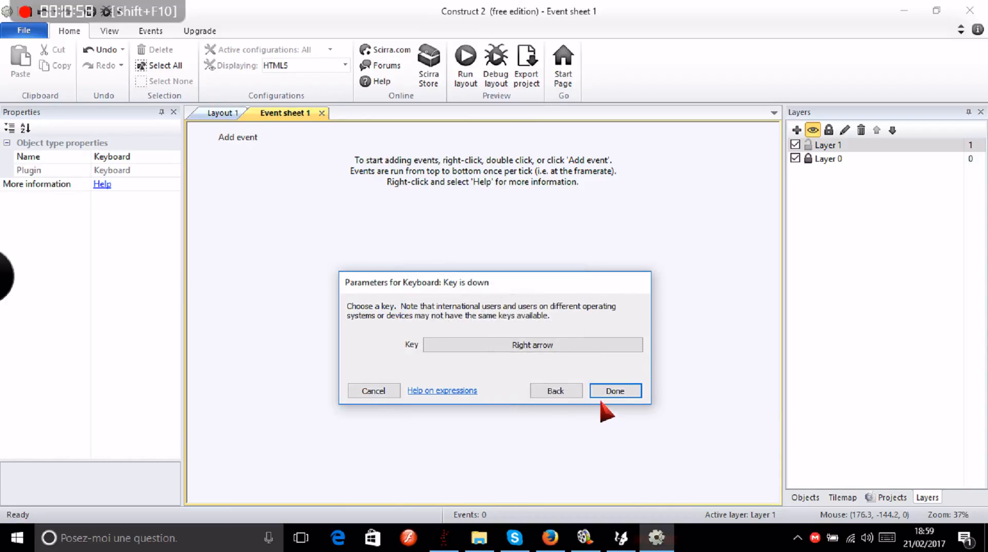
left_click(615, 392)
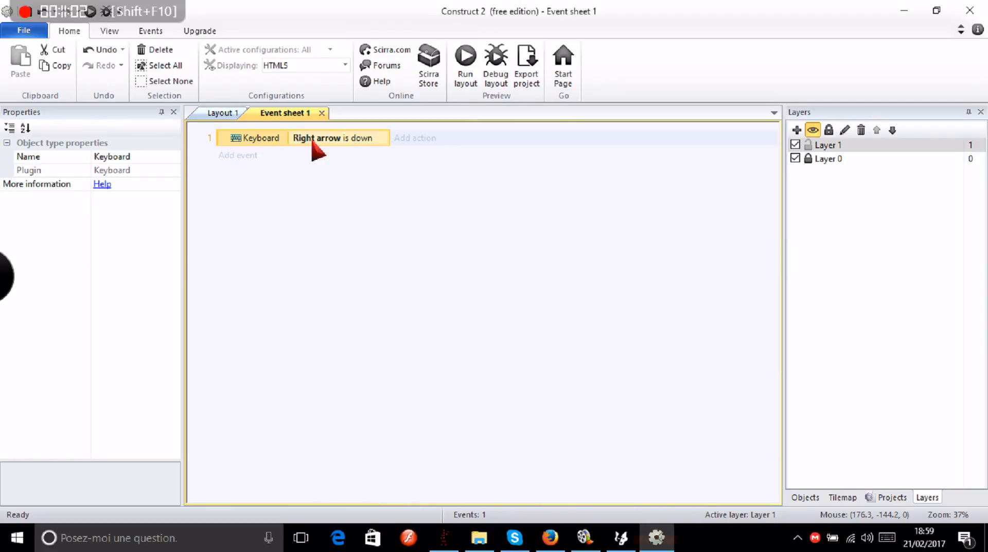
- Add a Destroy action for the TiledBackground2 object to the Right arrow event
left_click(415, 139)
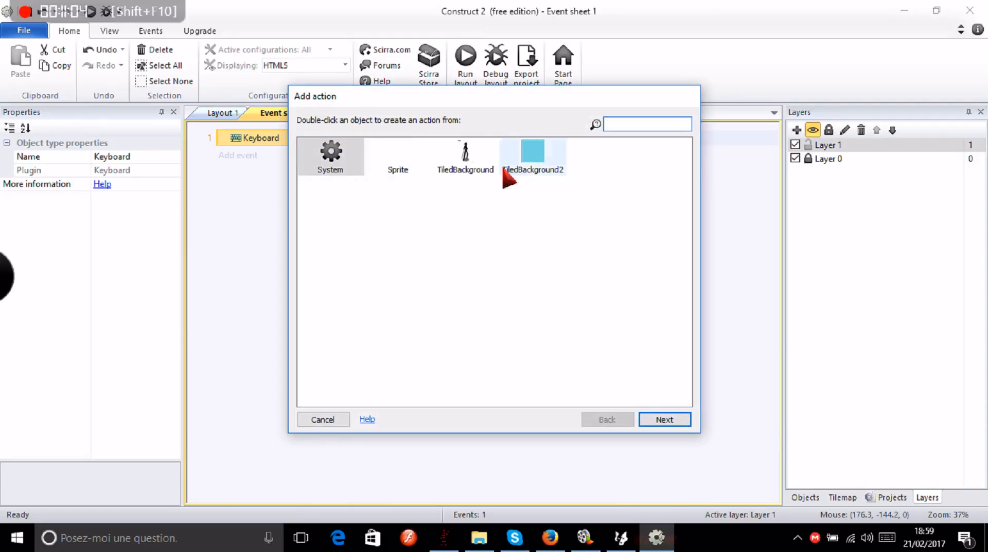
left_click(322, 420)
left_click(412, 140)
left_click(484, 175)
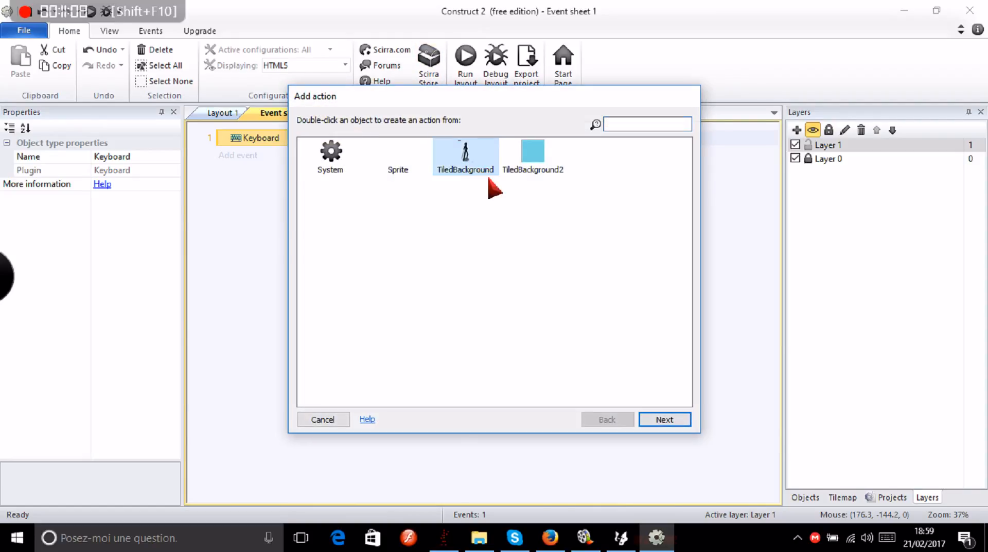
left_click(659, 420)
scroll(367, 219, "down", 2)
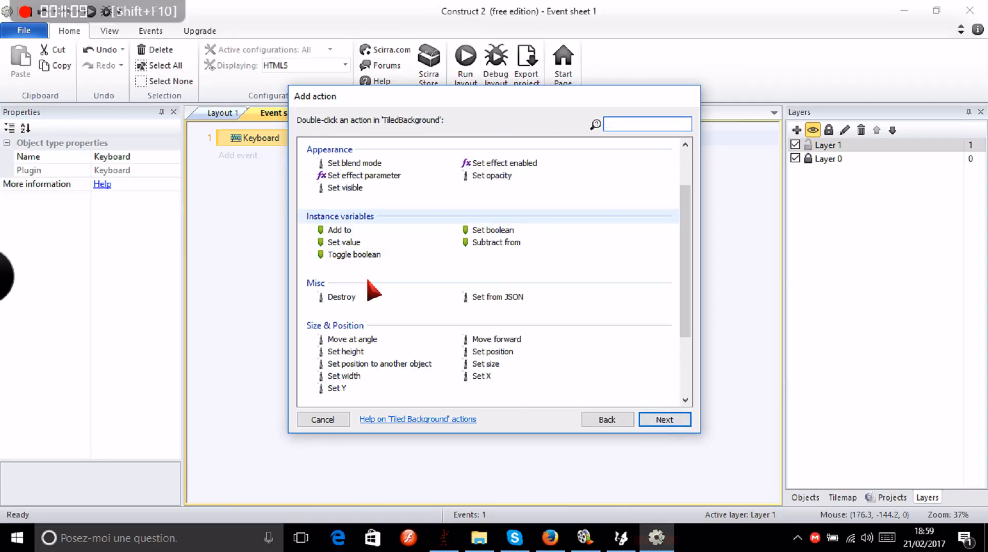
left_click(346, 297)
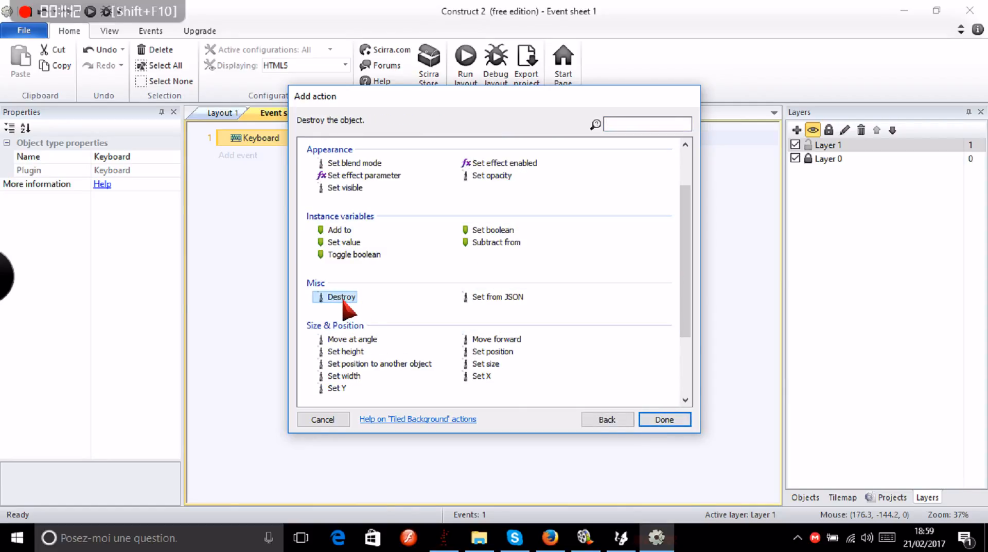
left_click(609, 419)
left_click(534, 166)
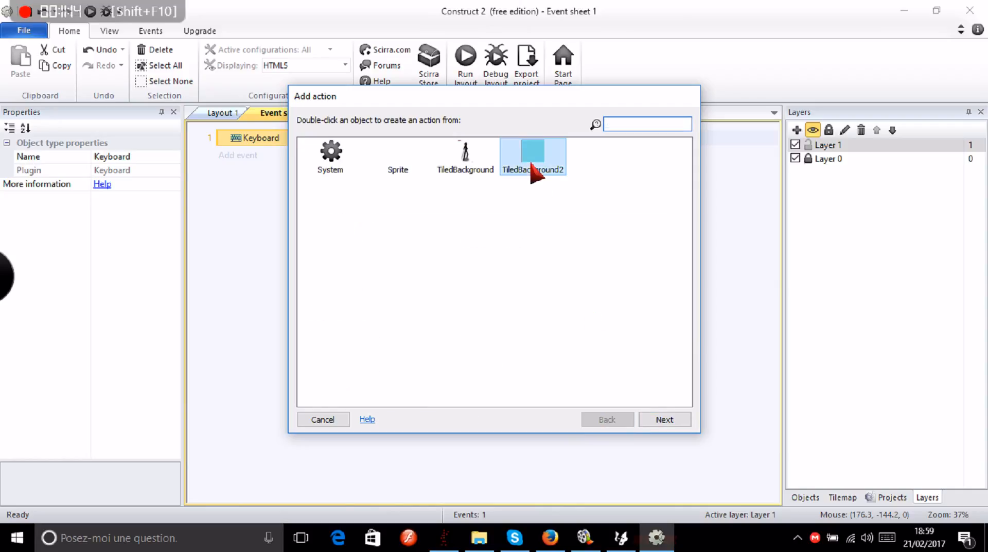
left_click(660, 421)
left_click(351, 360)
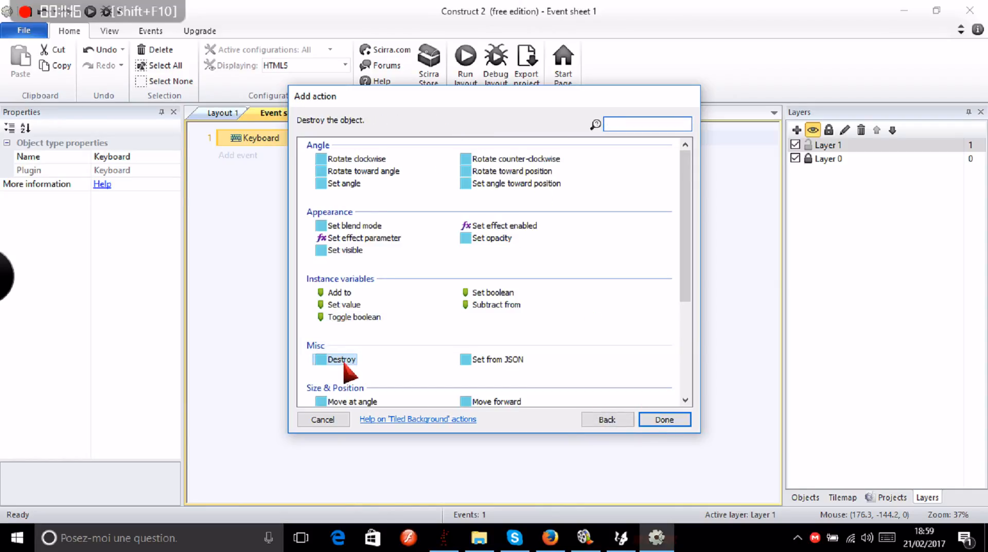
left_click(646, 420)
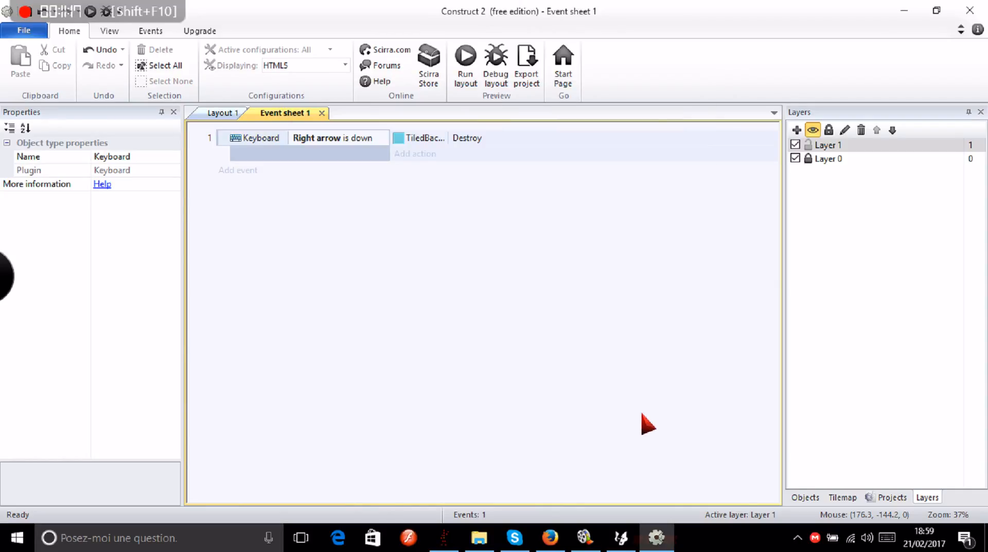
- Return to Layout 1, preview it in the browser and close the preview
left_click(226, 114)
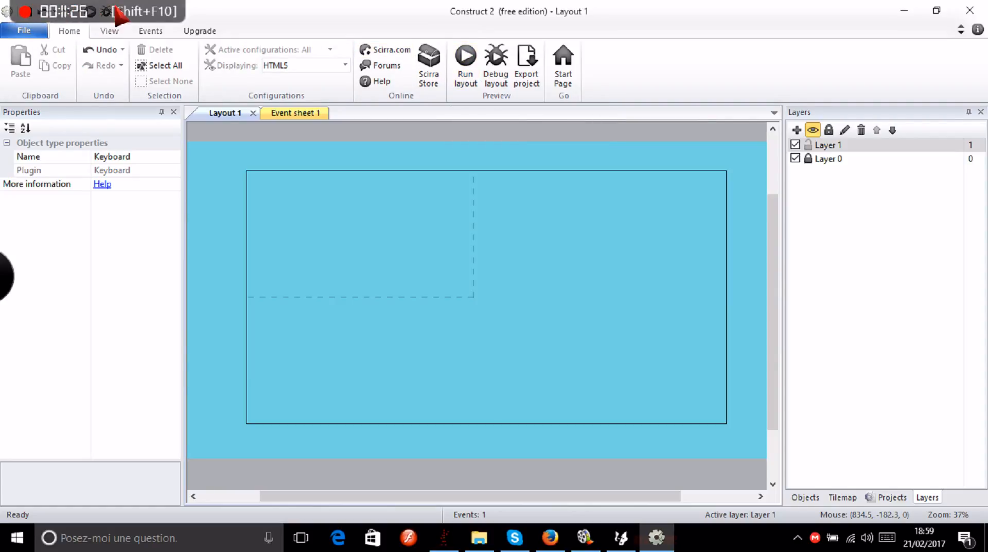
left_click(469, 64)
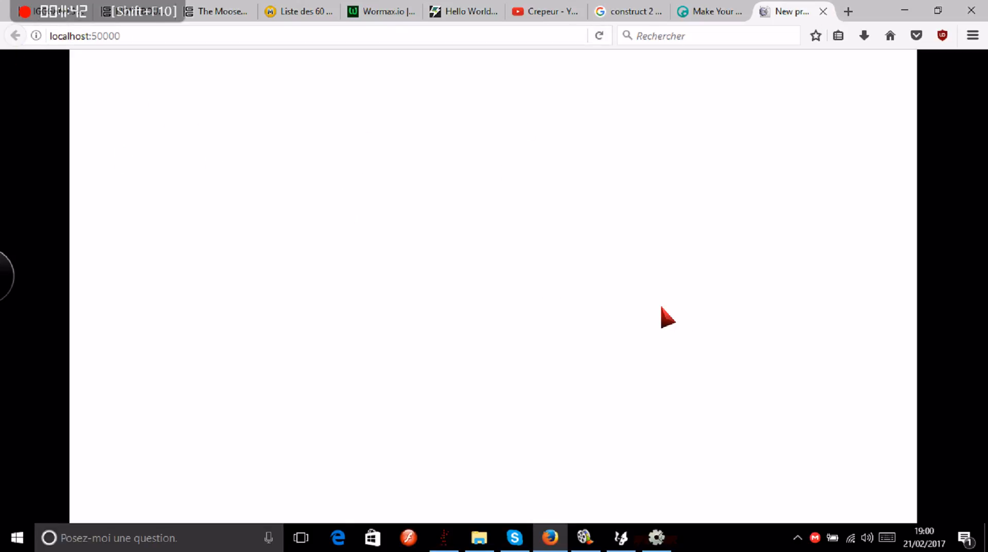
left_click(823, 11)
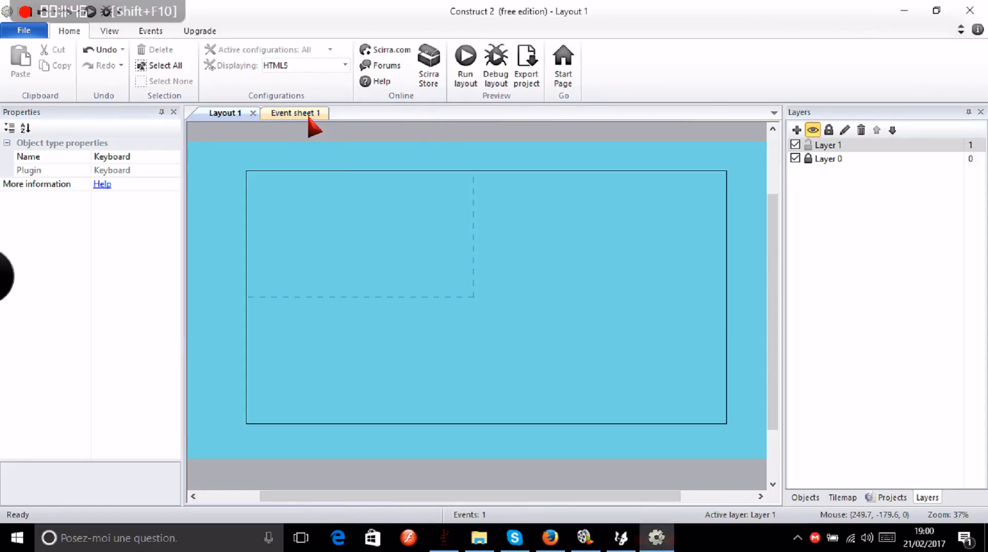
- Open Event sheet 1, run the layout preview again and minimize the browser
left_click(304, 114)
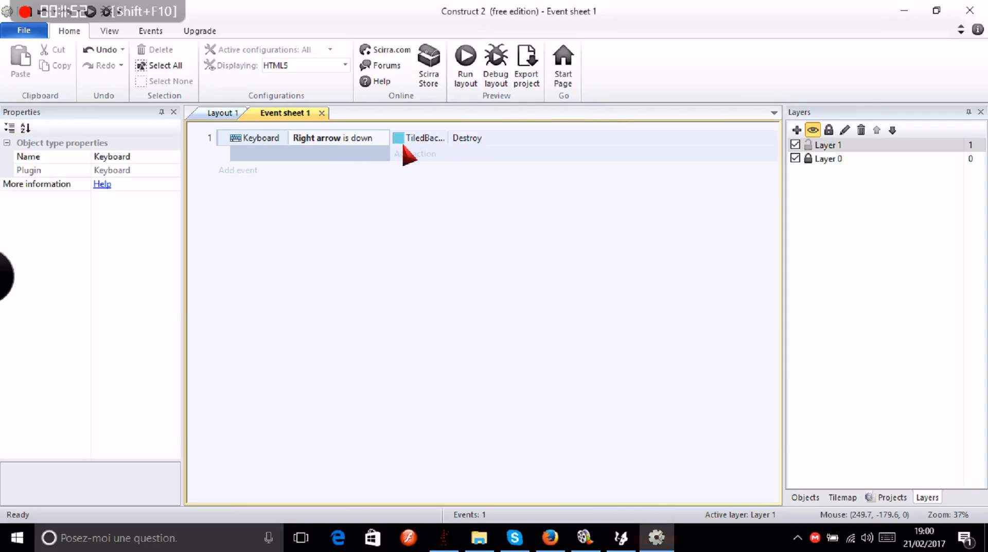
left_click(468, 66)
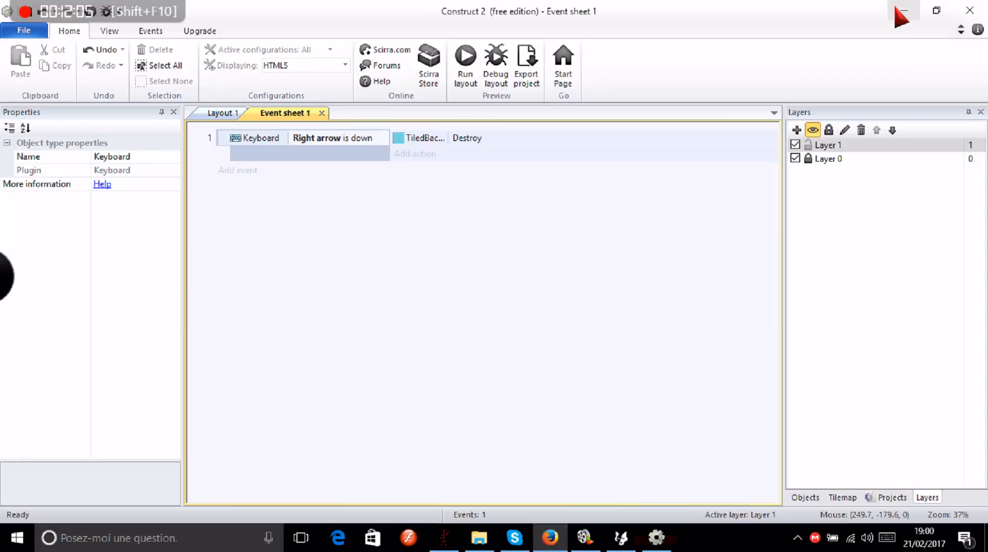
left_click(905, 10)
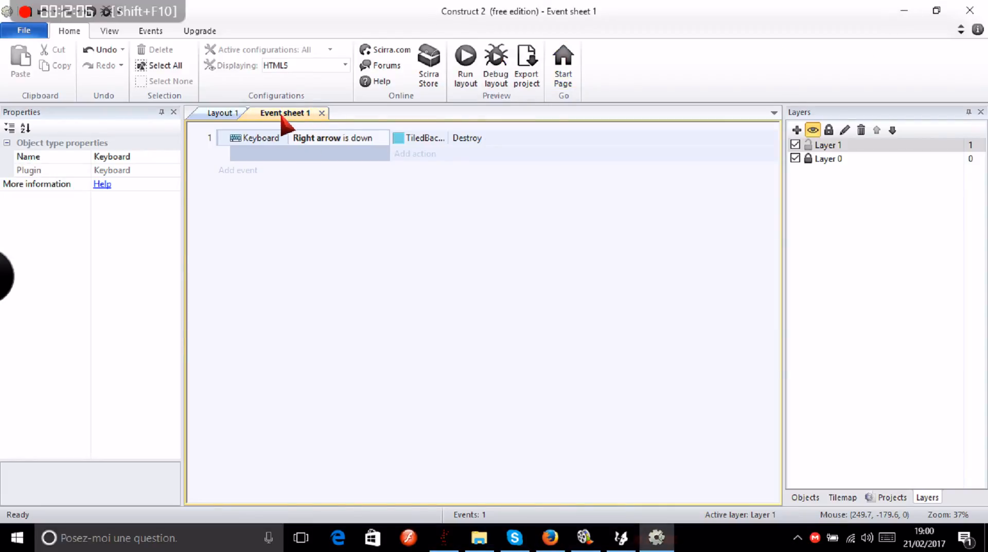
left_click(227, 114)
left_click(278, 115)
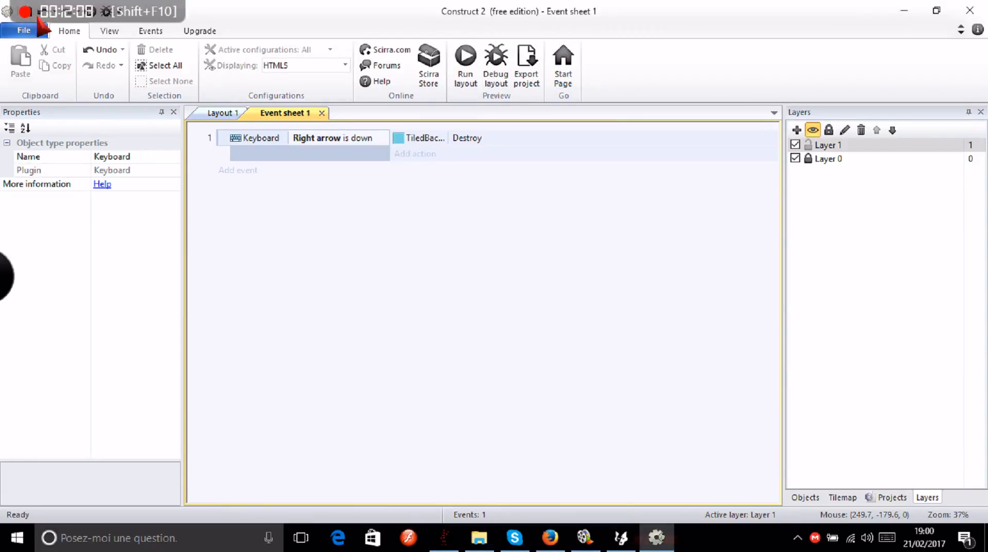
left_click(218, 114)
left_click(281, 114)
left_click(221, 114)
left_click(263, 114)
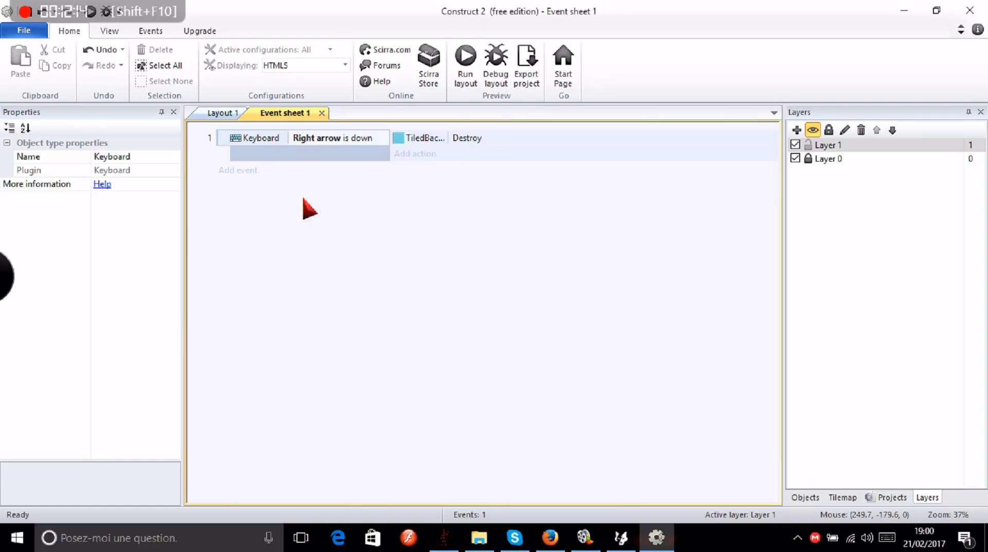